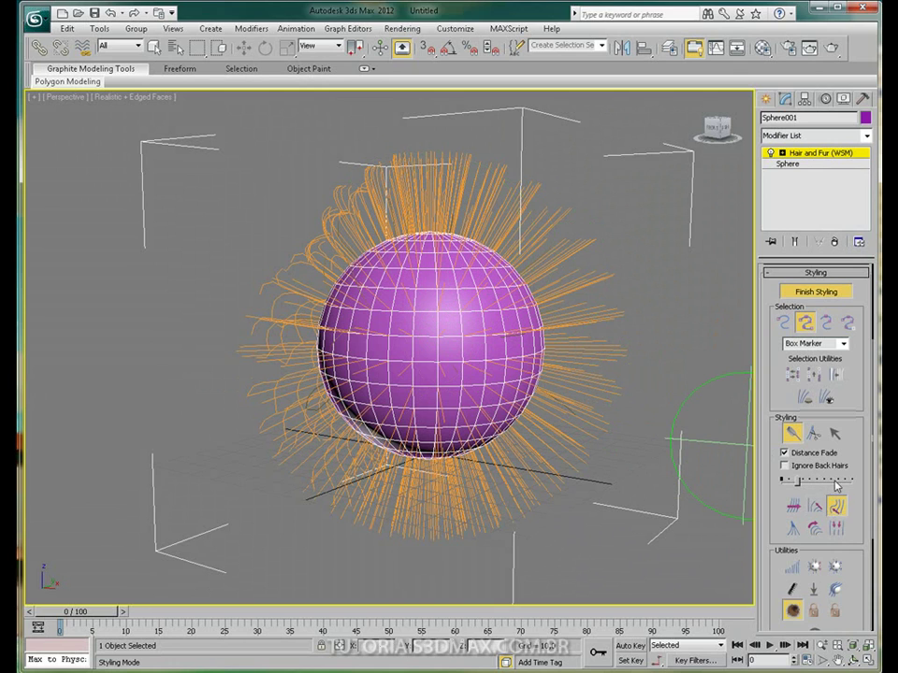
# Twist the hair guides around the sphere's sides and underside with the Rotate styling brush
pyautogui.click(813, 528)
pyautogui.keyDown('alt'); pyautogui.moveTo(462, 198); pyautogui.dragTo(414, 280, button='middle'); pyautogui.keyUp('alt')
pyautogui.moveTo(535, 281); pyautogui.dragTo(539, 279)
pyautogui.moveTo(510, 229)
pyautogui.mouseDown()
pyautogui.moveTo(541, 221)
pyautogui.moveTo(541, 210)
pyautogui.moveTo(509, 281)
pyautogui.mouseUp()
pyautogui.moveTo(540, 370)
pyautogui.mouseDown()
pyautogui.moveTo(531, 367)
pyautogui.moveTo(558, 367)
pyautogui.mouseUp()
pyautogui.moveTo(314, 363); pyautogui.dragTo(272, 392)
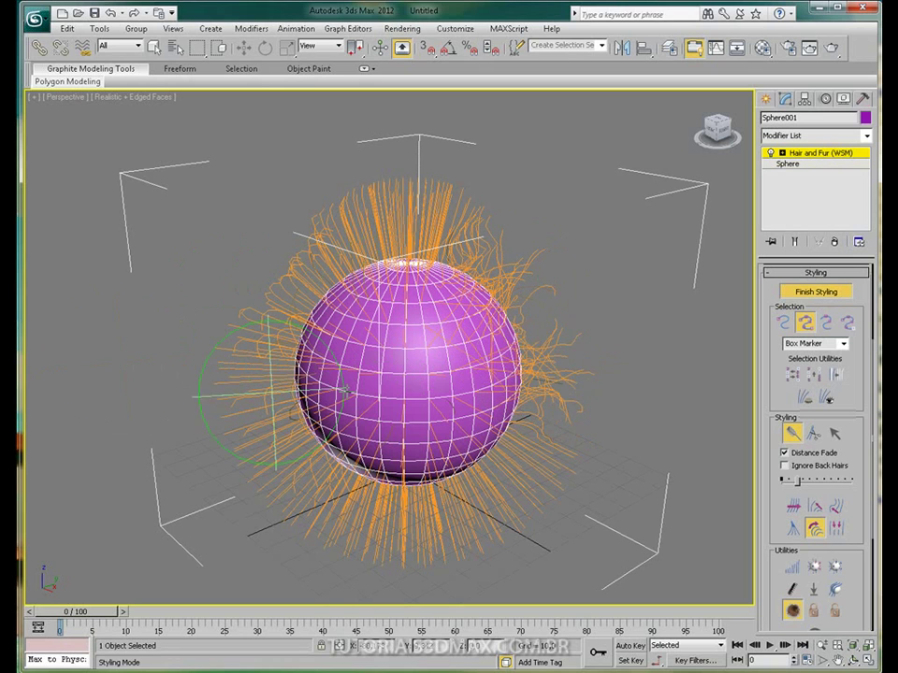
pyautogui.moveTo(538, 379)
pyautogui.mouseDown()
pyautogui.moveTo(417, 360)
pyautogui.moveTo(397, 379)
pyautogui.mouseUp()
pyautogui.moveTo(511, 459)
pyautogui.mouseDown()
pyautogui.moveTo(345, 408)
pyautogui.moveTo(336, 443)
pyautogui.mouseUp()
pyautogui.moveTo(501, 496)
pyautogui.mouseDown()
pyautogui.moveTo(467, 530)
pyautogui.moveTo(439, 501)
pyautogui.mouseUp()
# Render the Perspective view to examine the twisted hair and close the render
pyautogui.keyDown('alt'); pyautogui.moveTo(393, 411); pyautogui.dragTo(381, 324, button='middle'); pyautogui.keyUp('alt')
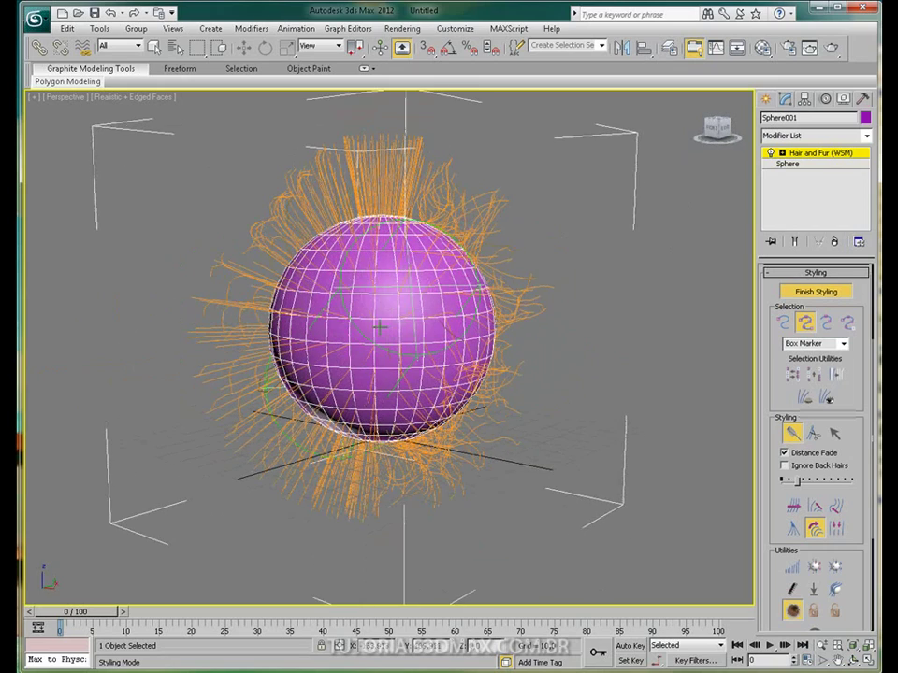
pyautogui.click(831, 48)
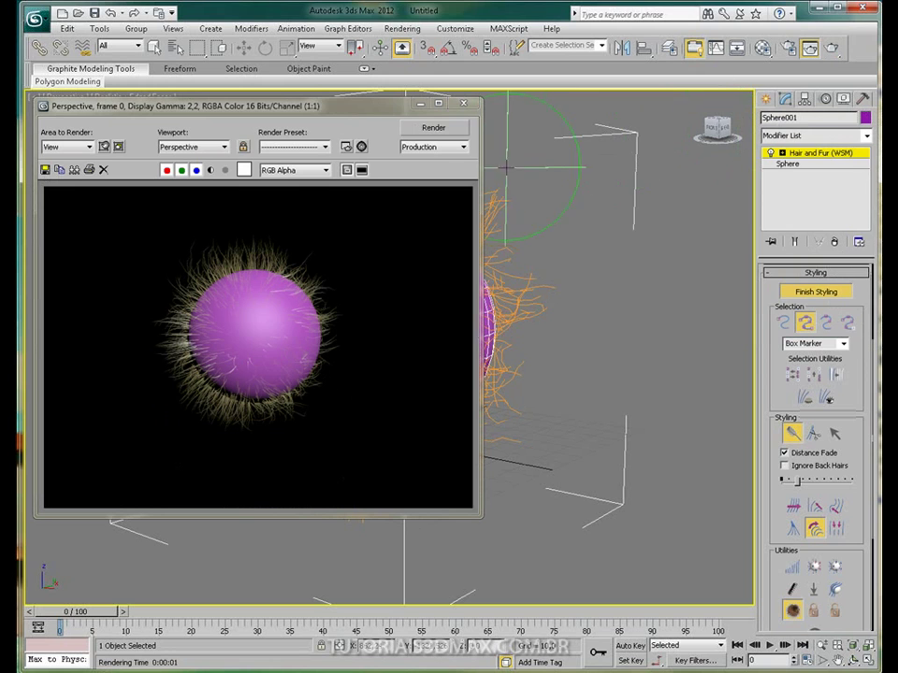
pyautogui.click(465, 105)
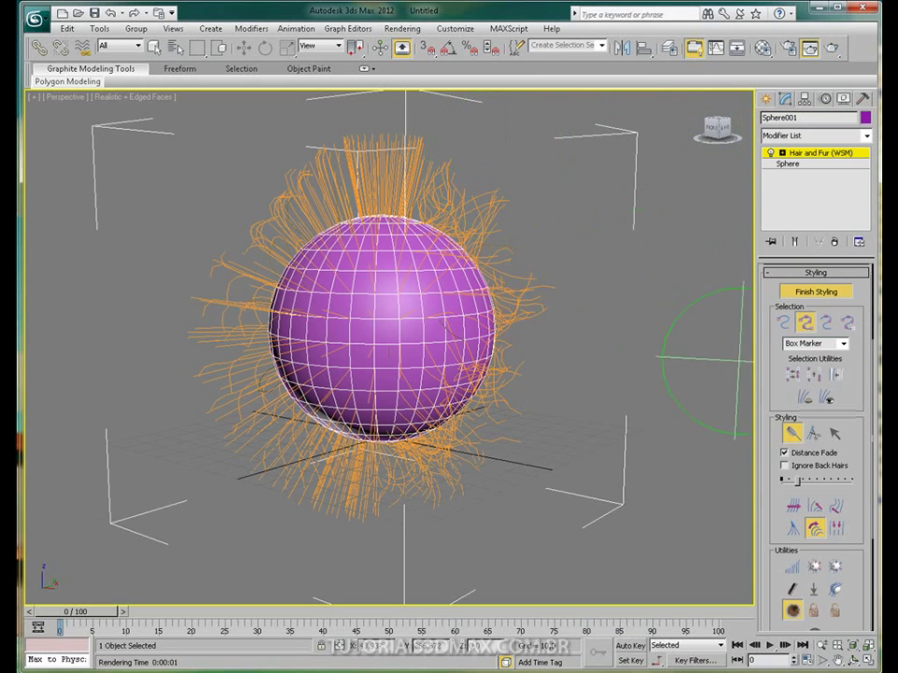
# Exit hair styling and set the Hair and Fur Hair Count to 15000 and Density to 100
pyautogui.scroll(-5, 789, 502)
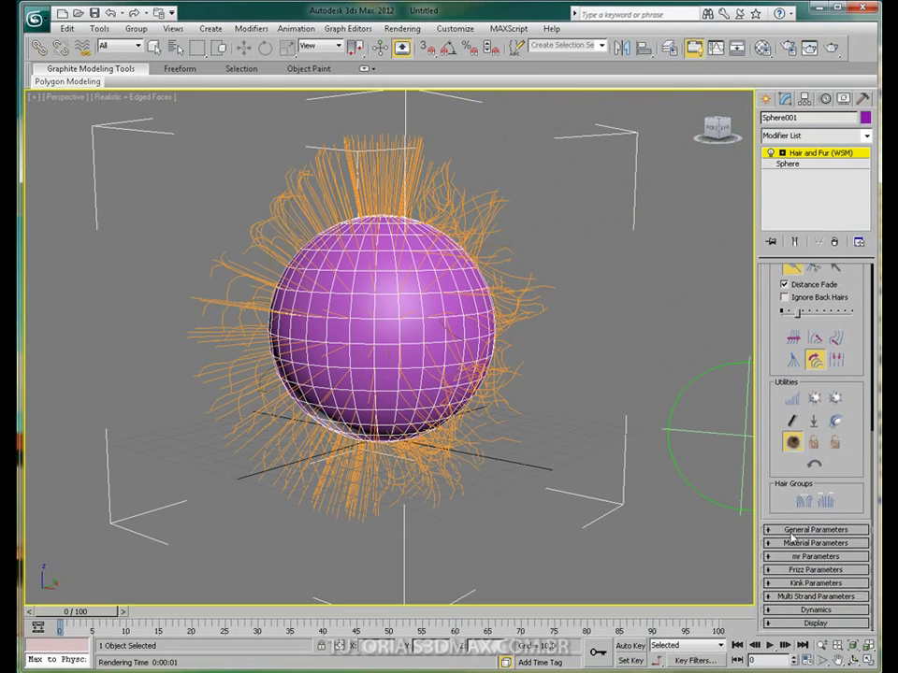
pyautogui.click(791, 530)
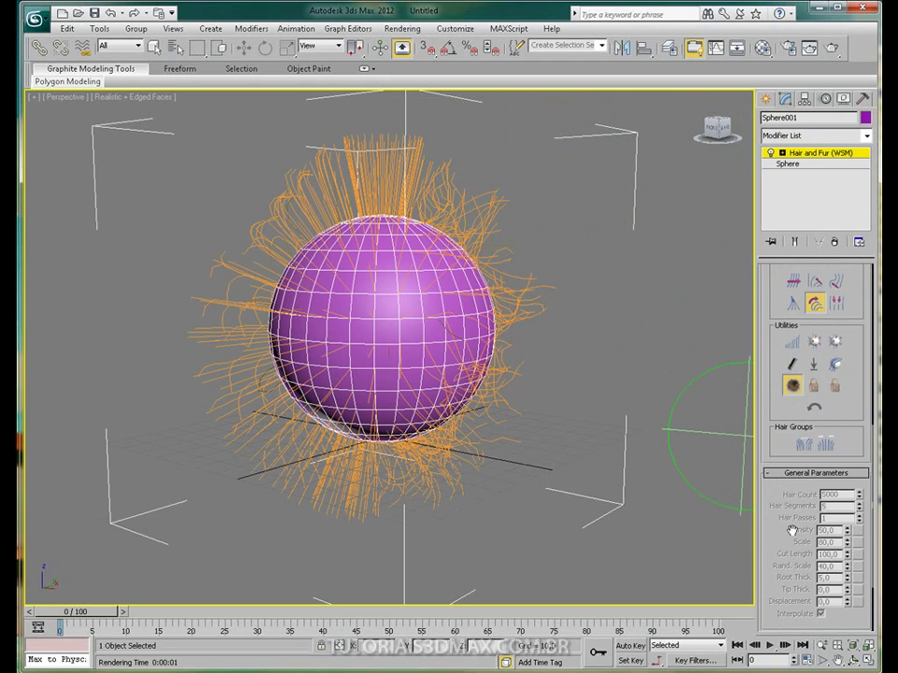
pyautogui.click(810, 156)
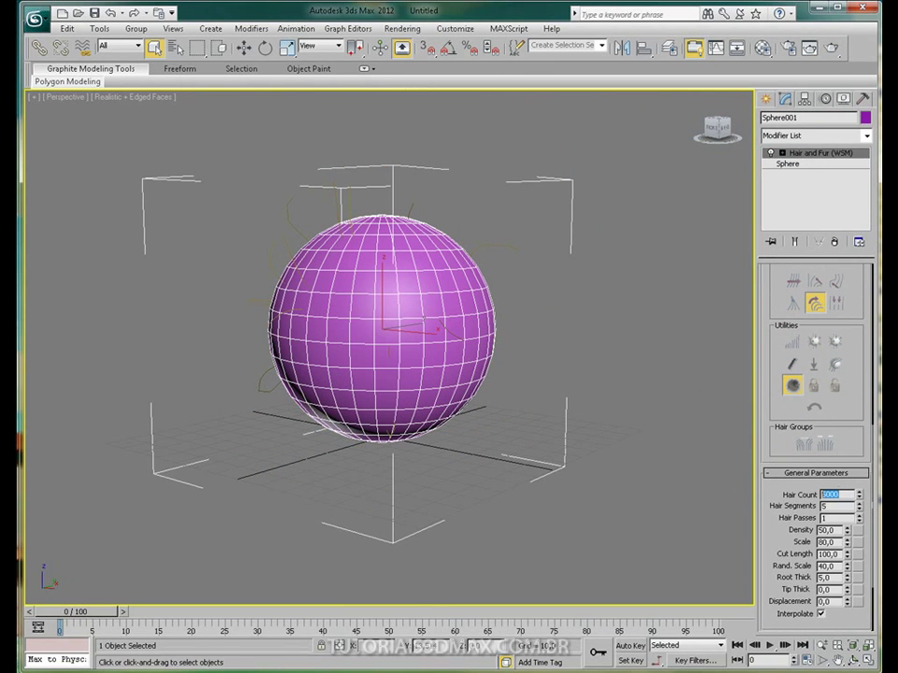
pyautogui.write('150')
# Try a hair Scale of 10, and set it to 100 instead
pyautogui.moveTo(842, 543); pyautogui.dragTo(760, 541)
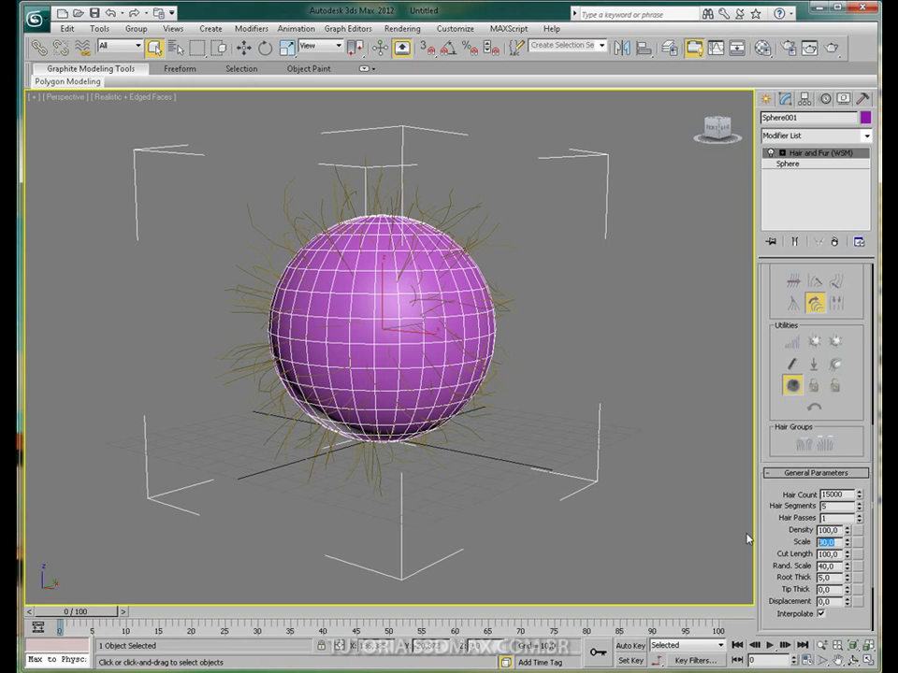
pyautogui.write('10')
pyautogui.press('Return')
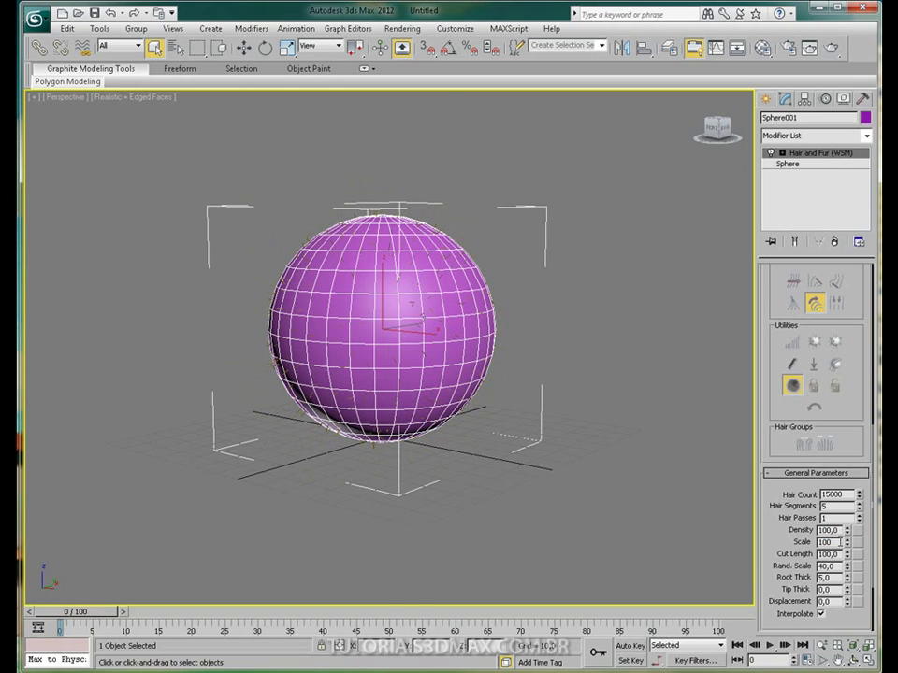
pyautogui.write('100')
pyautogui.press('Return')
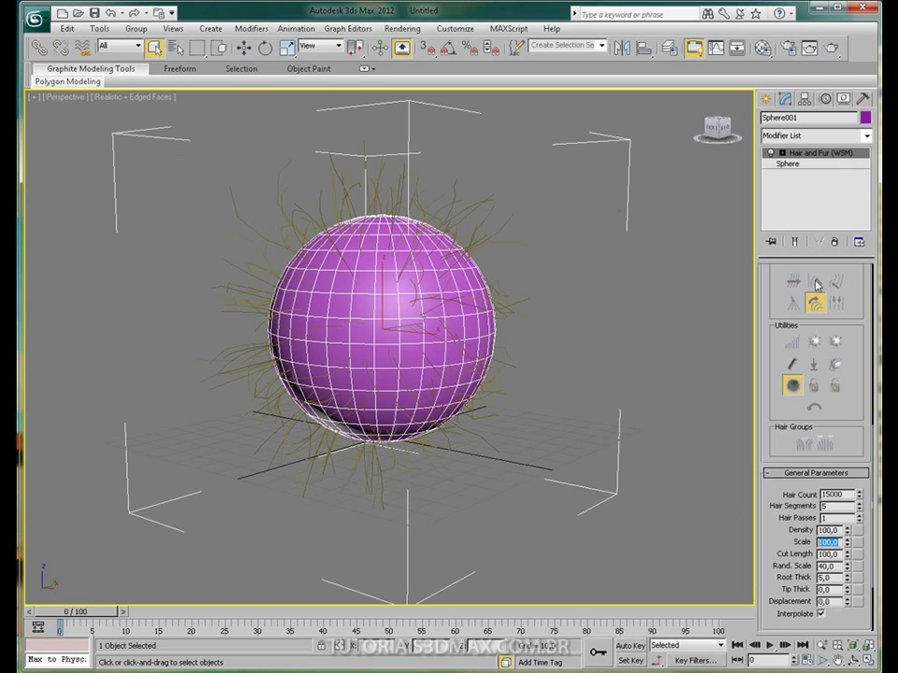
# Return to hair styling, render the denser and longer hair, and close the render
pyautogui.click(816, 155)
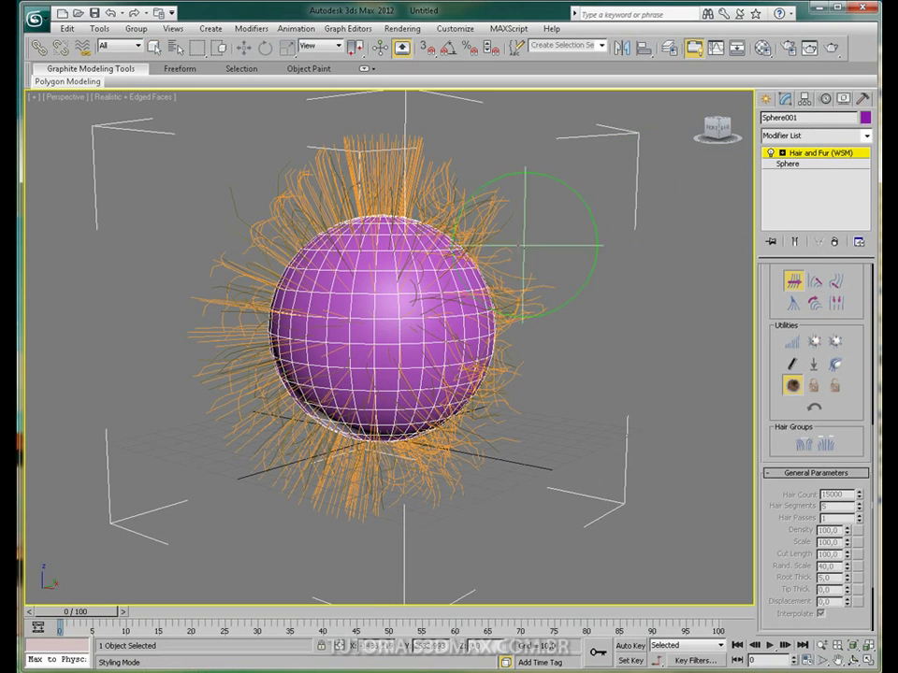
pyautogui.click(810, 49)
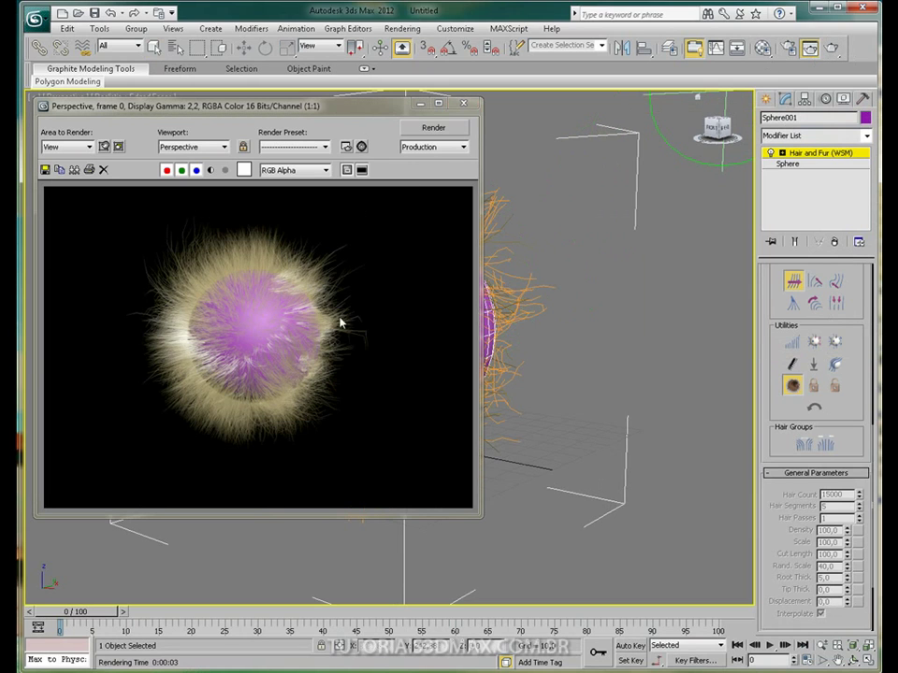
pyautogui.click(466, 105)
# Twist the hair guides at the sphere's top, sides, front and underside with the Rotate brush
pyautogui.click(815, 305)
pyautogui.moveTo(413, 192); pyautogui.dragTo(417, 200)
pyautogui.moveTo(505, 287)
pyautogui.mouseDown()
pyautogui.moveTo(482, 300)
pyautogui.moveTo(490, 312)
pyautogui.mouseUp()
pyautogui.moveTo(396, 310); pyautogui.dragTo(389, 312)
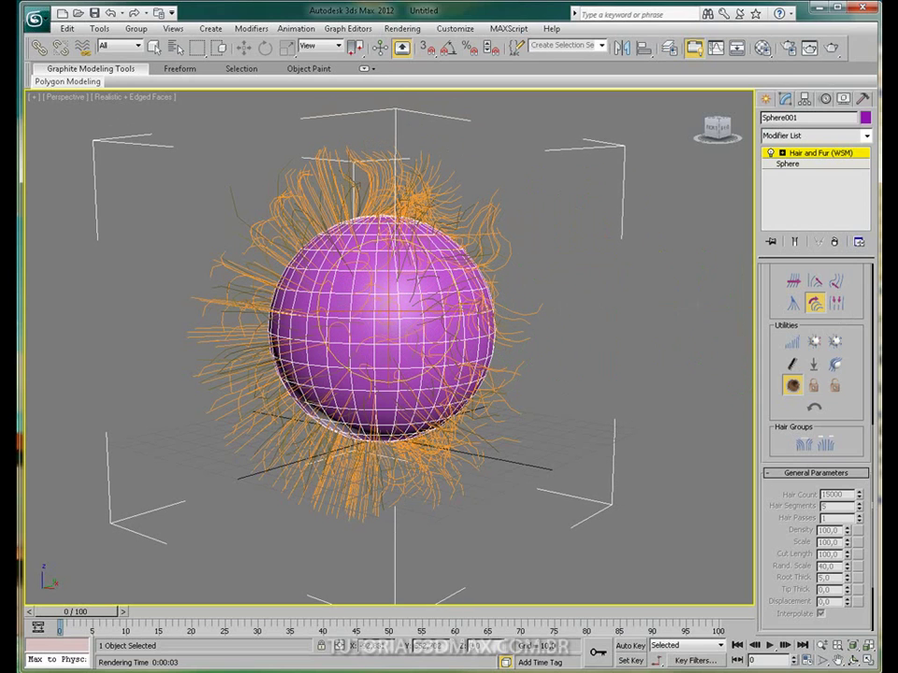
pyautogui.moveTo(400, 470); pyautogui.dragTo(388, 435)
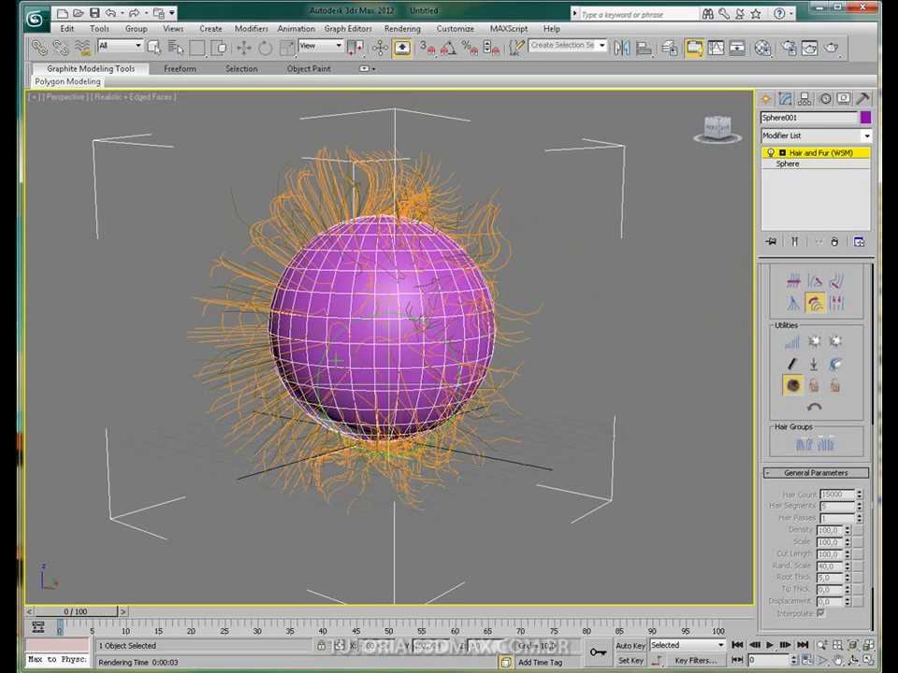
pyautogui.moveTo(254, 346); pyautogui.dragTo(259, 343)
pyautogui.moveTo(321, 210); pyautogui.dragTo(551, 296)
pyautogui.moveTo(320, 235); pyautogui.dragTo(412, 245)
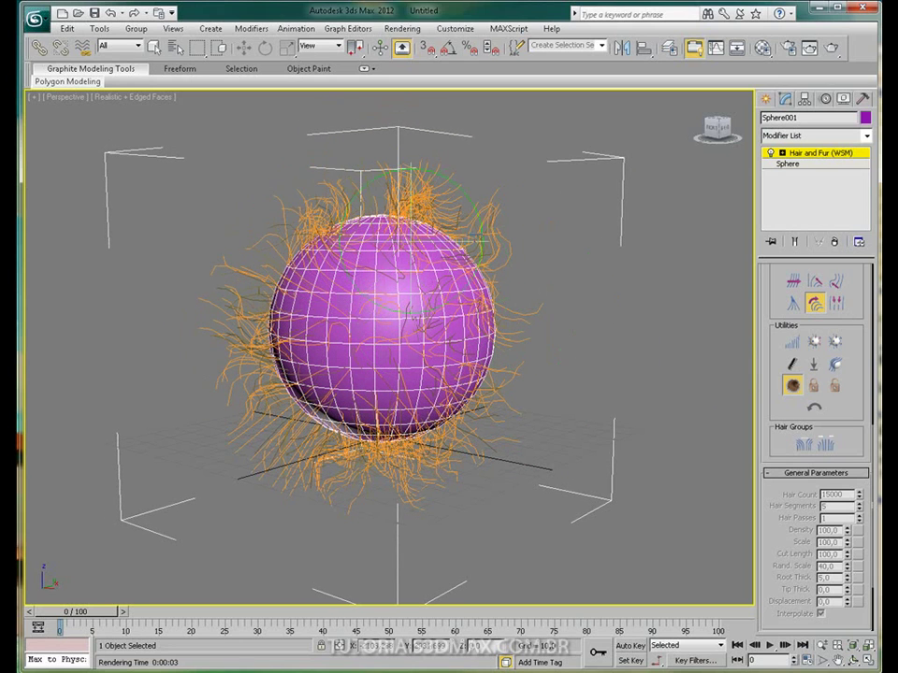
# Render the Perspective view to examine the restyled hair, and bring the styling tools back into reach
pyautogui.click(831, 49)
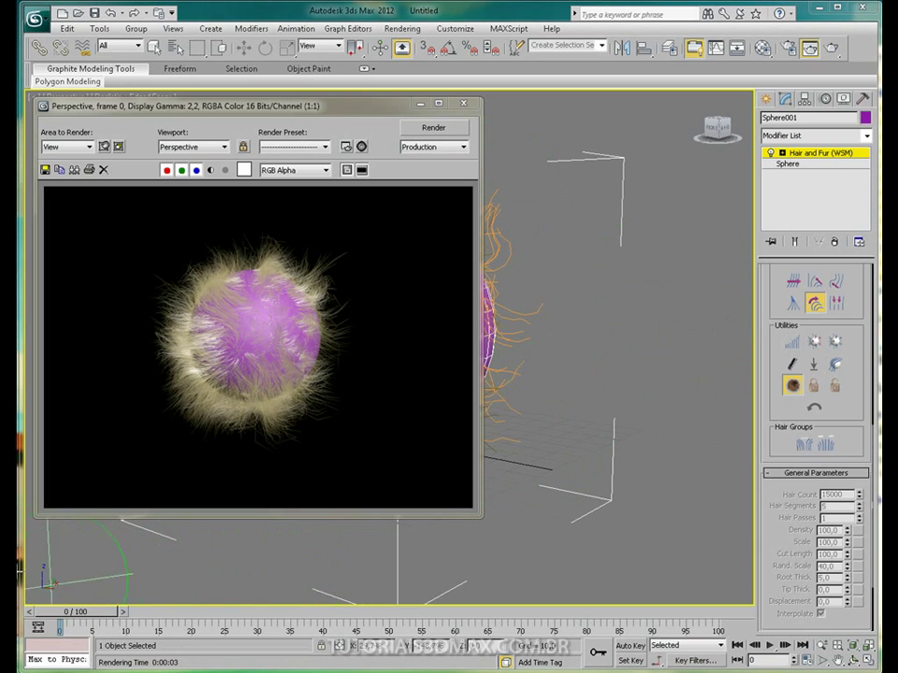
pyautogui.moveTo(760, 410)
pyautogui.mouseDown()
pyautogui.moveTo(769, 371)
pyautogui.moveTo(759, 497)
pyautogui.mouseUp()
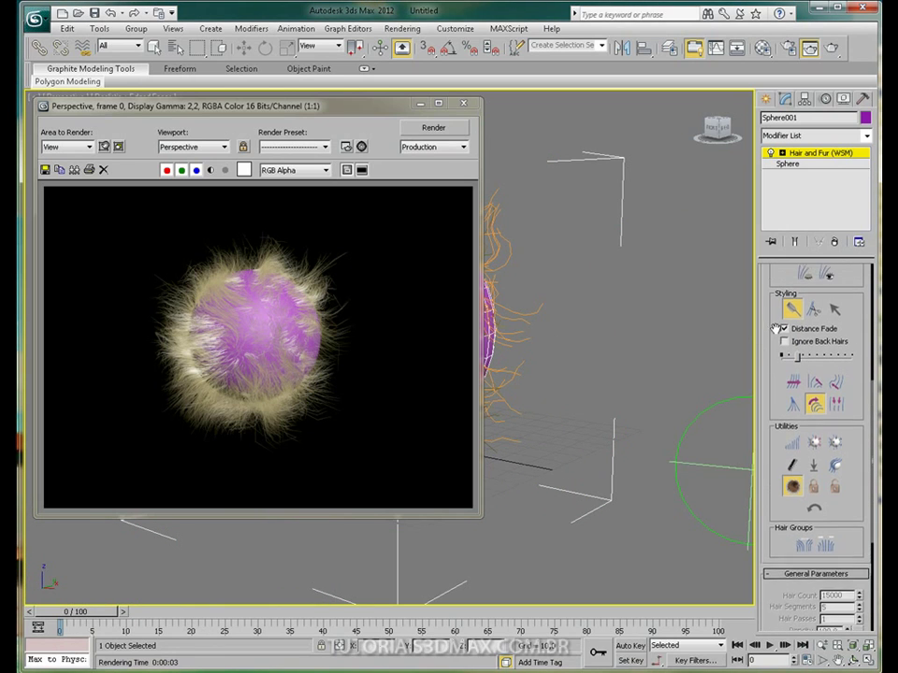
pyautogui.scroll(-1, 841, 383)
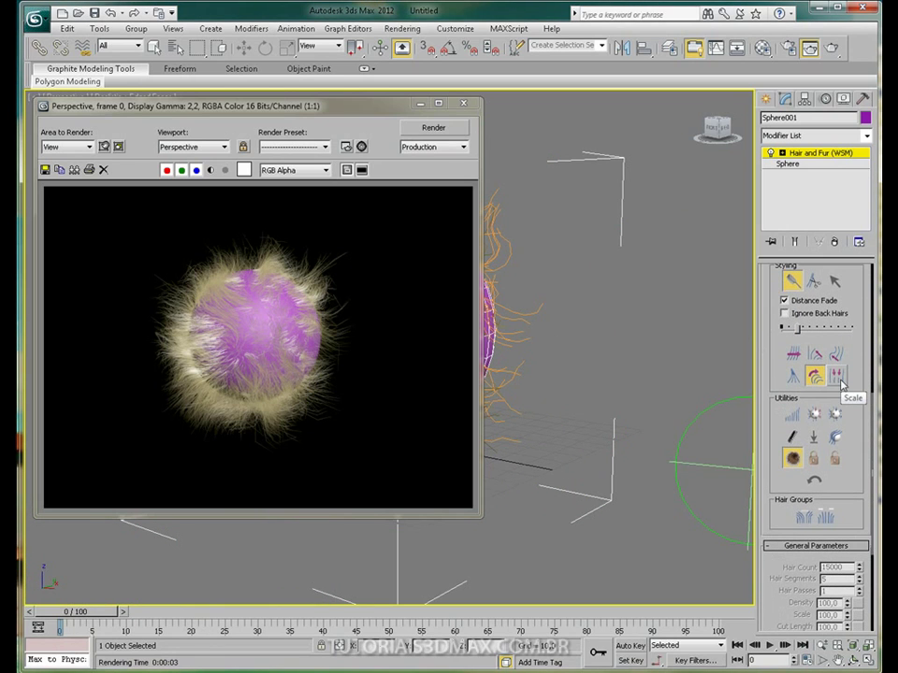
pyautogui.click(463, 103)
# Shorten all the hair guides by applying Attenuate repeatedly, and render the result
pyautogui.moveTo(392, 265); pyautogui.dragTo(393, 317, button='middle')
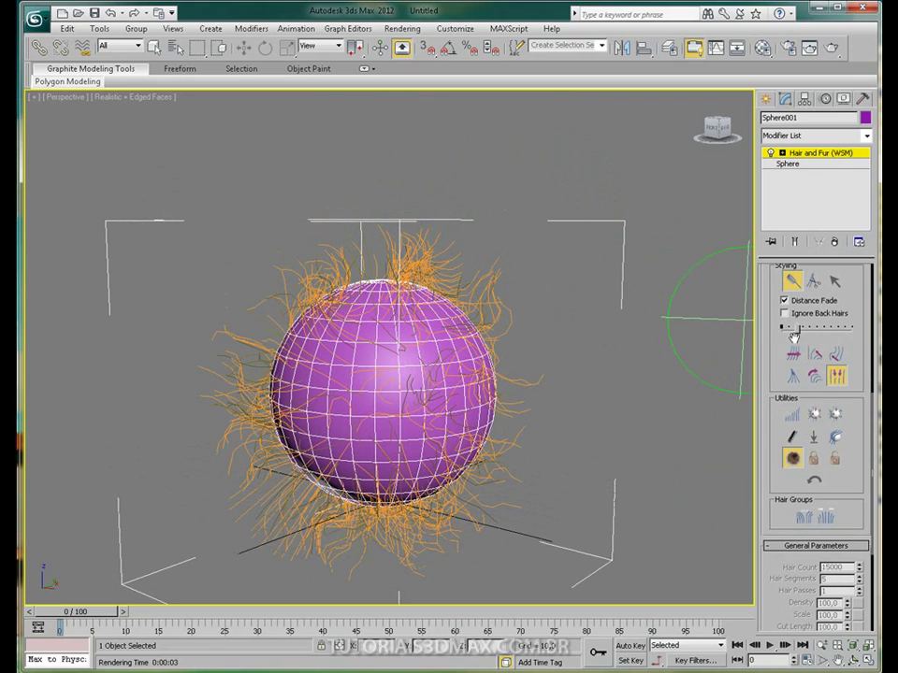
pyautogui.click(793, 417)
pyautogui.click(793, 417)
pyautogui.click(793, 418)
pyautogui.click(793, 417)
pyautogui.click(793, 417)
pyautogui.click(793, 417)
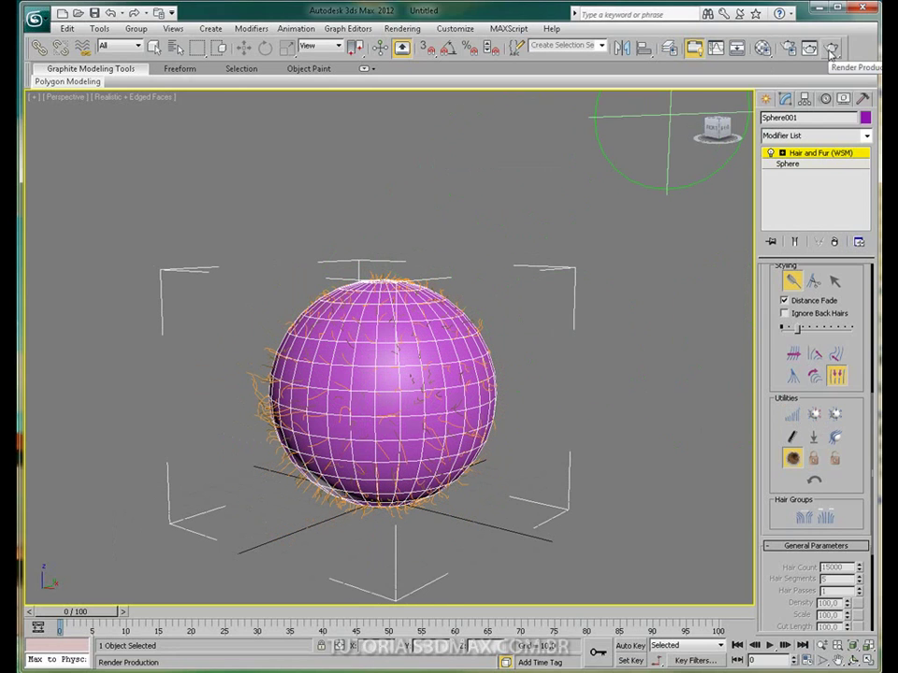
pyautogui.click(830, 49)
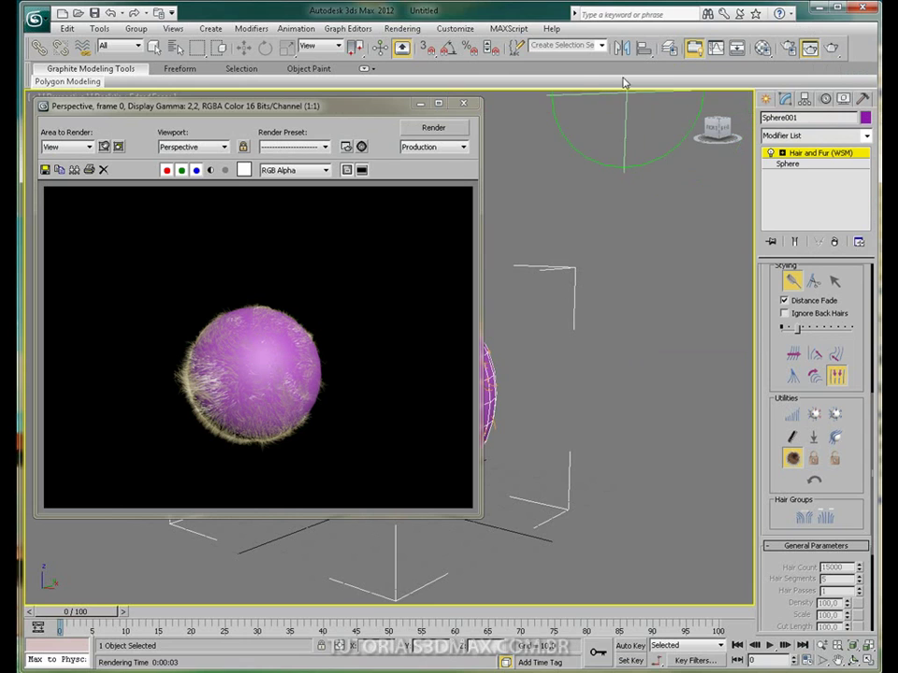
pyautogui.click(463, 107)
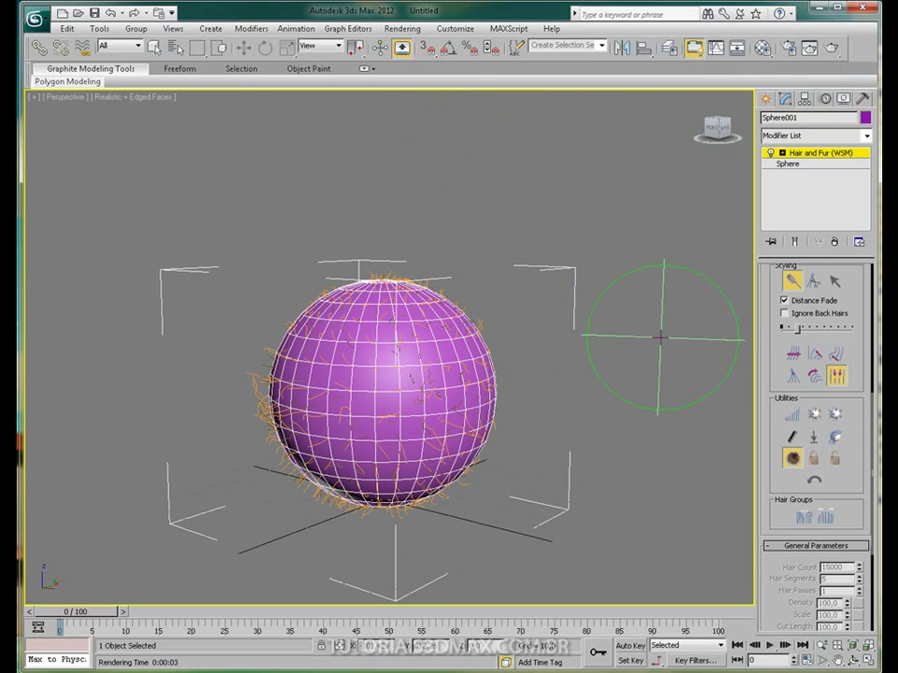
# Lengthen the hair guides at the sphere's top and left side with the Scale styling brush
pyautogui.click(838, 376)
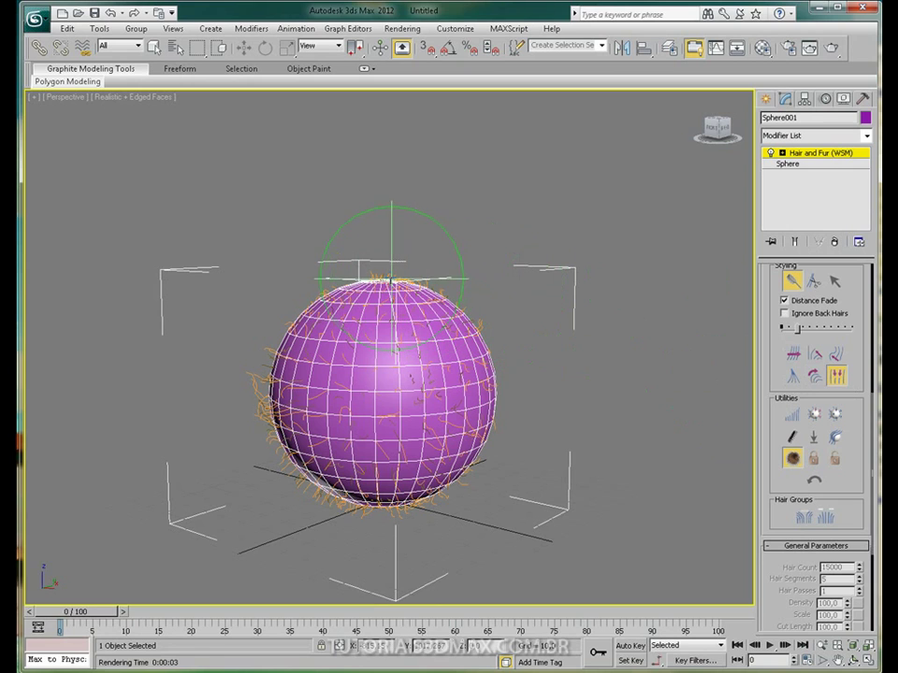
pyautogui.moveTo(387, 278); pyautogui.dragTo(384, 196)
pyautogui.moveTo(375, 274)
pyautogui.mouseDown()
pyautogui.moveTo(619, 493)
pyautogui.moveTo(421, 275)
pyautogui.moveTo(400, 277)
pyautogui.moveTo(651, 512)
pyautogui.moveTo(408, 344)
pyautogui.mouseUp()
pyautogui.moveTo(418, 279)
pyautogui.mouseDown()
pyautogui.moveTo(433, 325)
pyautogui.moveTo(412, 271)
pyautogui.moveTo(374, 309)
pyautogui.mouseUp()
pyautogui.moveTo(292, 355)
pyautogui.mouseDown()
pyautogui.moveTo(261, 365)
pyautogui.moveTo(297, 462)
pyautogui.mouseUp()
pyautogui.moveTo(277, 423)
pyautogui.mouseDown()
pyautogui.moveTo(271, 413)
pyautogui.moveTo(280, 435)
pyautogui.moveTo(295, 439)
pyautogui.mouseUp()
pyautogui.moveTo(479, 447); pyautogui.dragTo(473, 429)
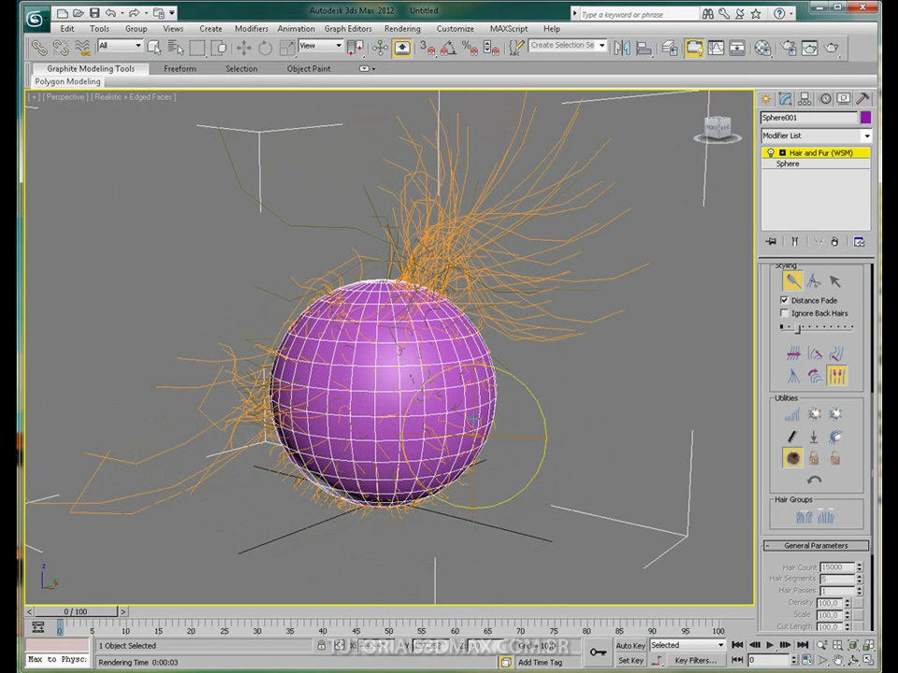
# Lengthen the hair guides on the sphere's lower right and far side with Scale brush strokes
pyautogui.moveTo(473, 349); pyautogui.dragTo(473, 394)
pyautogui.moveTo(473, 437); pyautogui.dragTo(504, 489)
pyautogui.moveTo(479, 441)
pyautogui.mouseDown()
pyautogui.moveTo(474, 435)
pyautogui.moveTo(503, 517)
pyautogui.mouseUp()
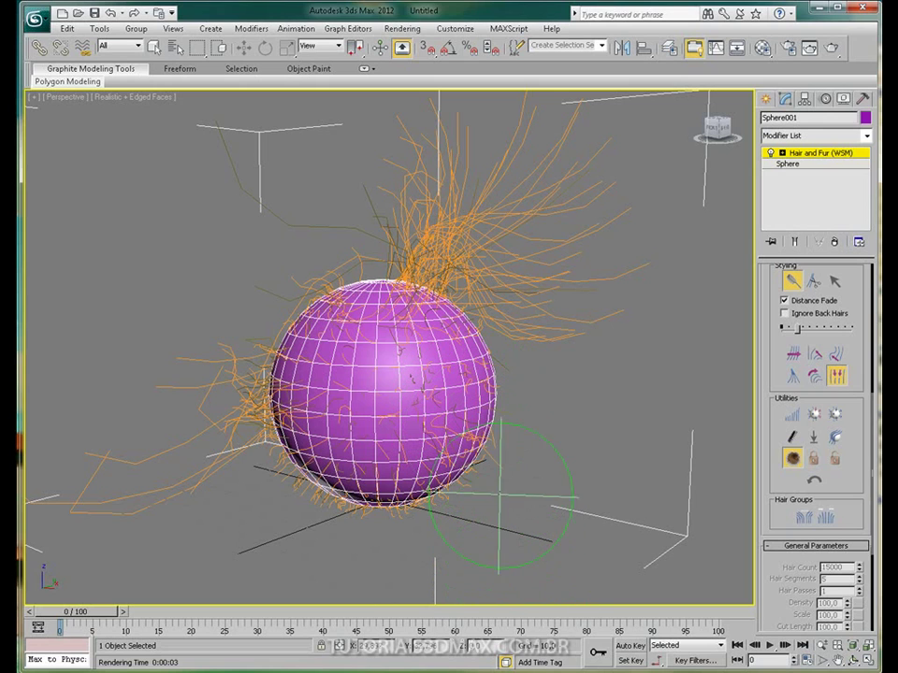
pyautogui.moveTo(480, 446); pyautogui.dragTo(481, 440)
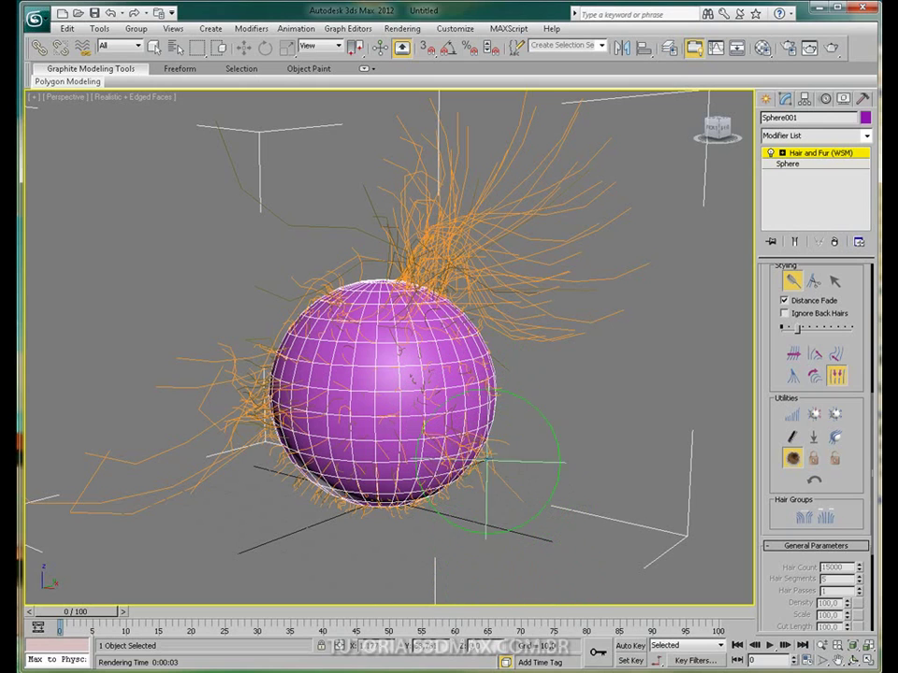
pyautogui.moveTo(478, 441)
pyautogui.keyDown('alt'); pyautogui.mouseDown(button='middle')
pyautogui.moveTo(519, 449)
pyautogui.moveTo(556, 432)
pyautogui.moveTo(461, 428)
pyautogui.moveTo(453, 391)
pyautogui.moveTo(402, 377)
pyautogui.mouseUp(button='middle'); pyautogui.keyUp('alt')
pyautogui.scroll(-4, 402, 377)
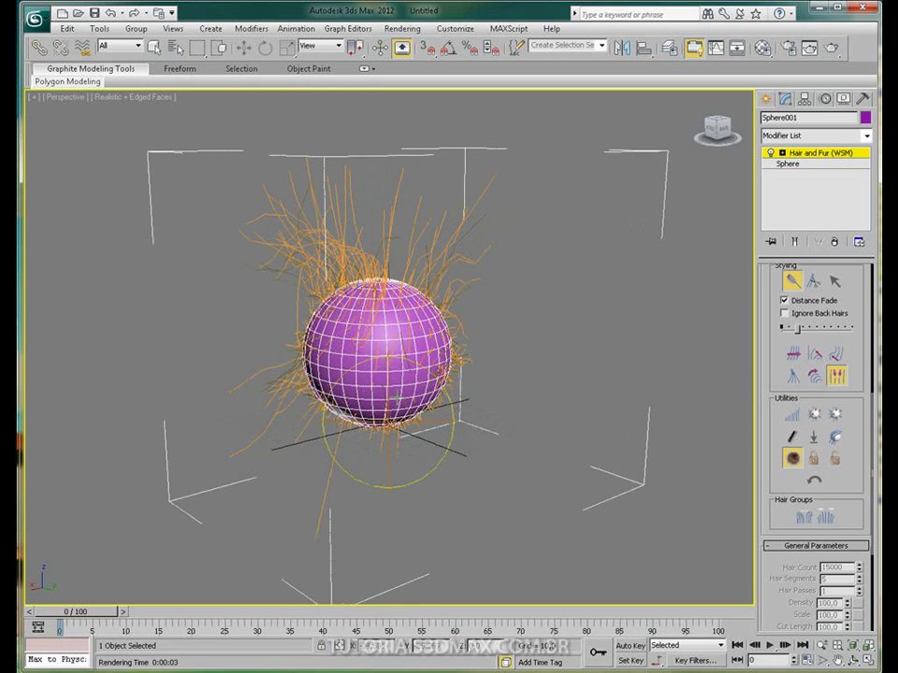
pyautogui.moveTo(388, 422)
pyautogui.mouseDown()
pyautogui.moveTo(412, 425)
pyautogui.moveTo(418, 411)
pyautogui.mouseUp()
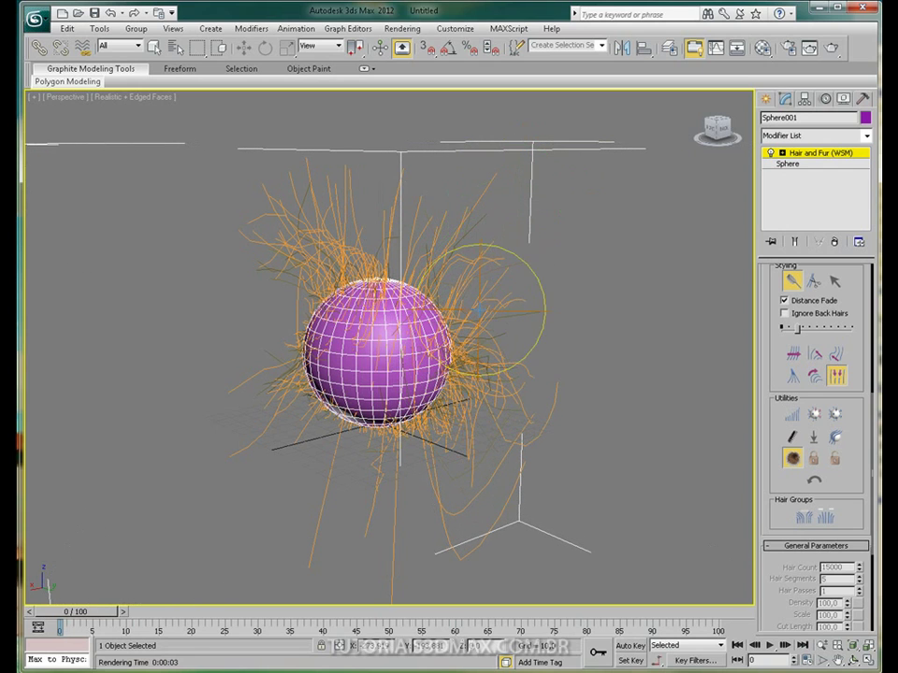
# Shorten the lengthened guides with Attenuate, rendering the hair both before and after to compare
pyautogui.click(835, 51)
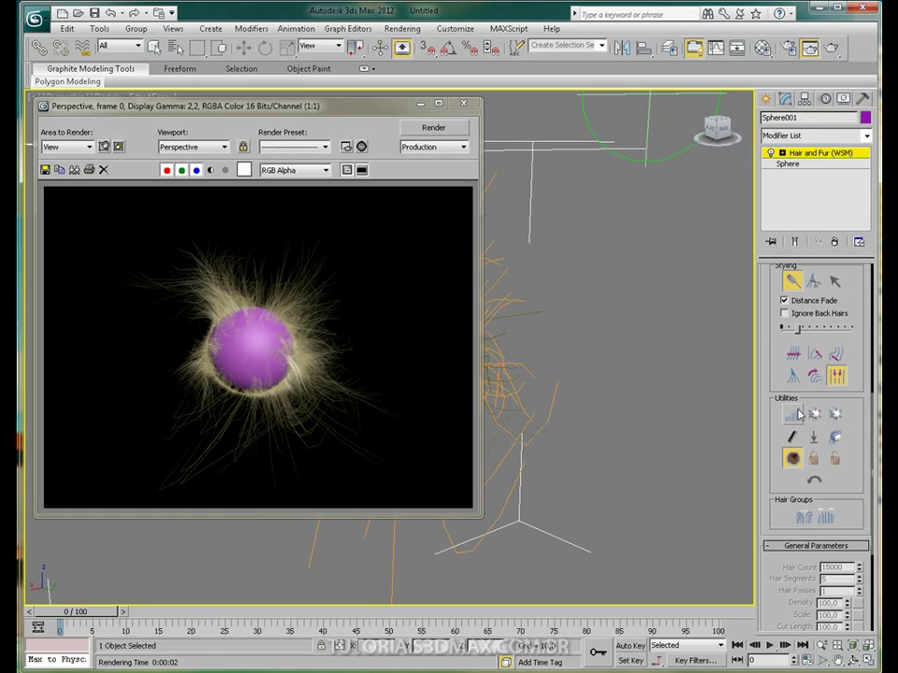
pyautogui.click(463, 104)
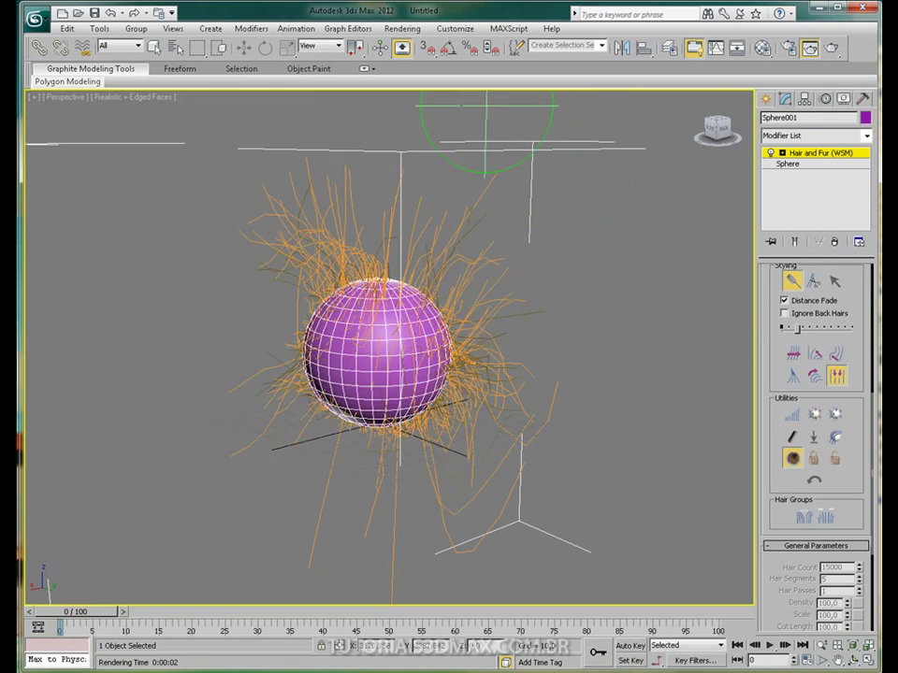
pyautogui.click(806, 415)
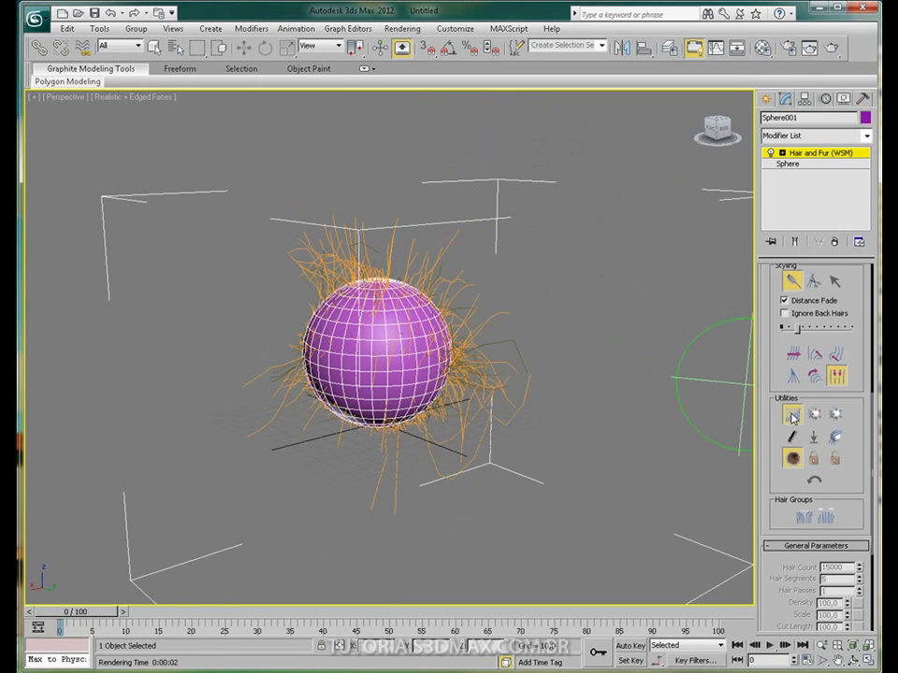
pyautogui.click(831, 49)
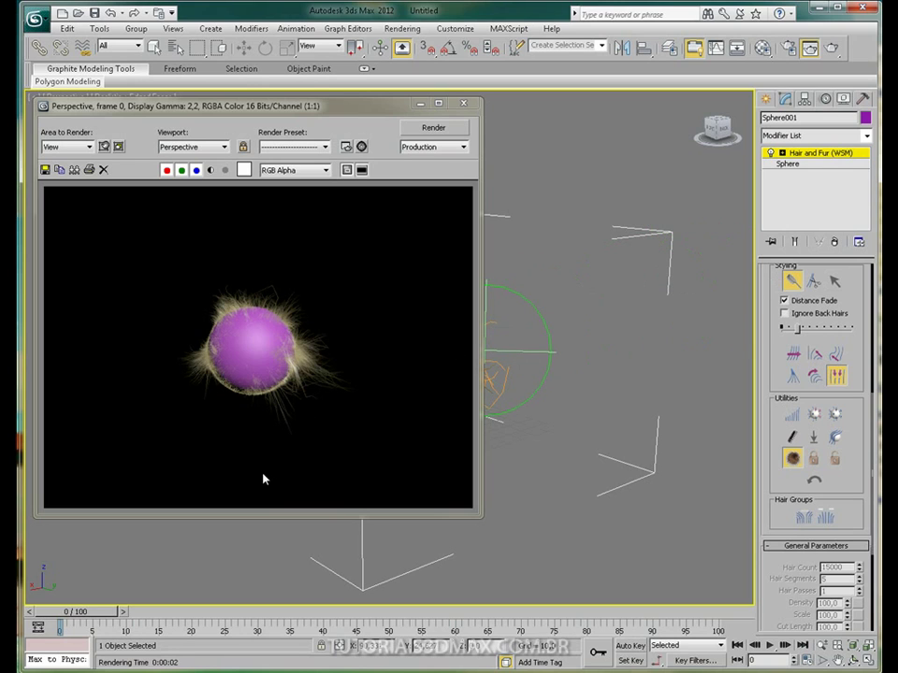
pyautogui.click(462, 103)
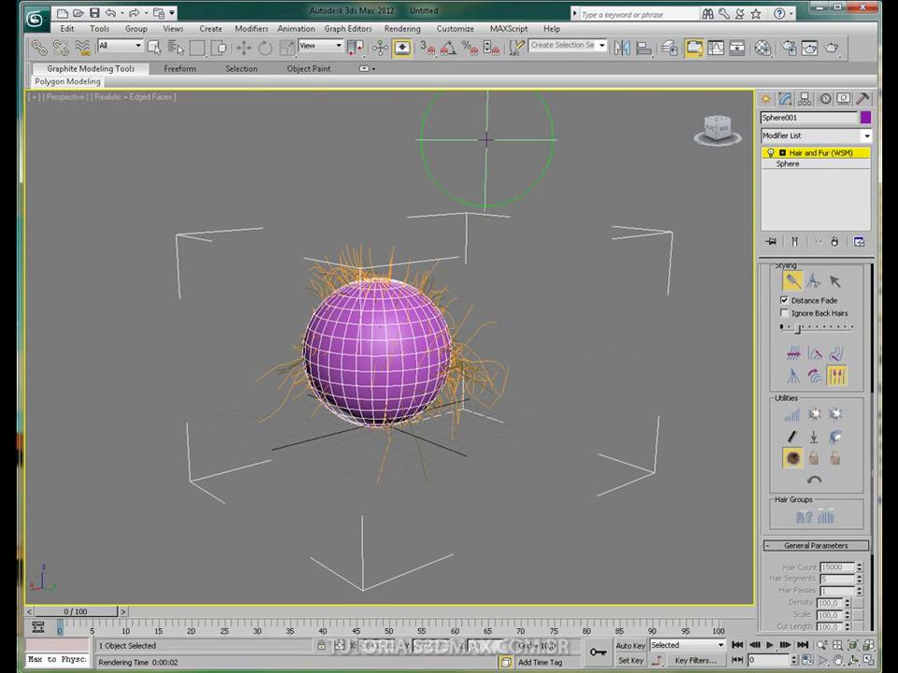
# Replace the sphere's styled Hair and Fur modifier with a fresh Hair and Fur (WSM) modifier and render it
pyautogui.click(826, 155)
pyautogui.click(835, 243)
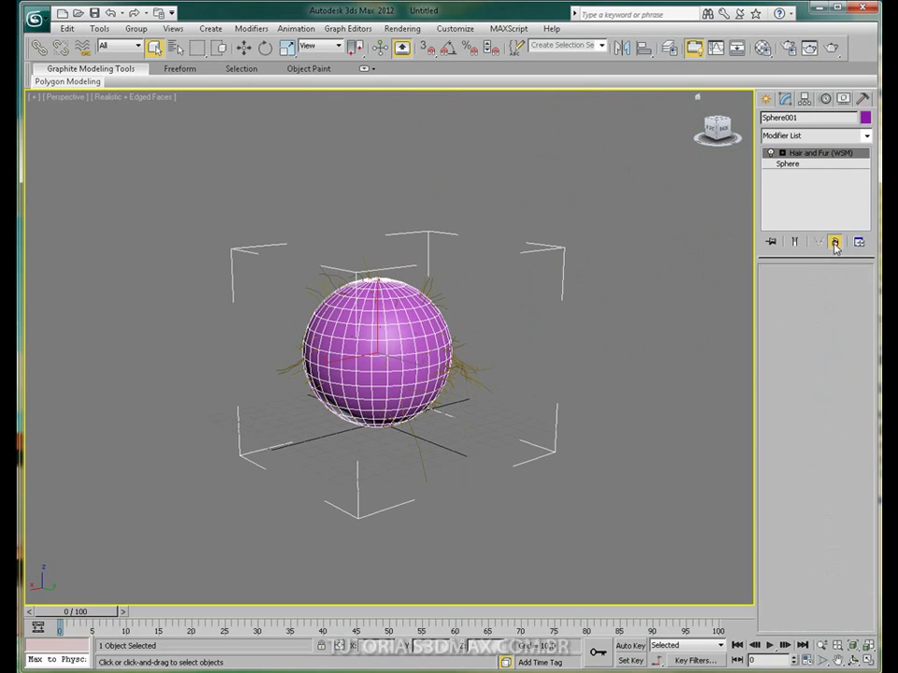
pyautogui.click(812, 137)
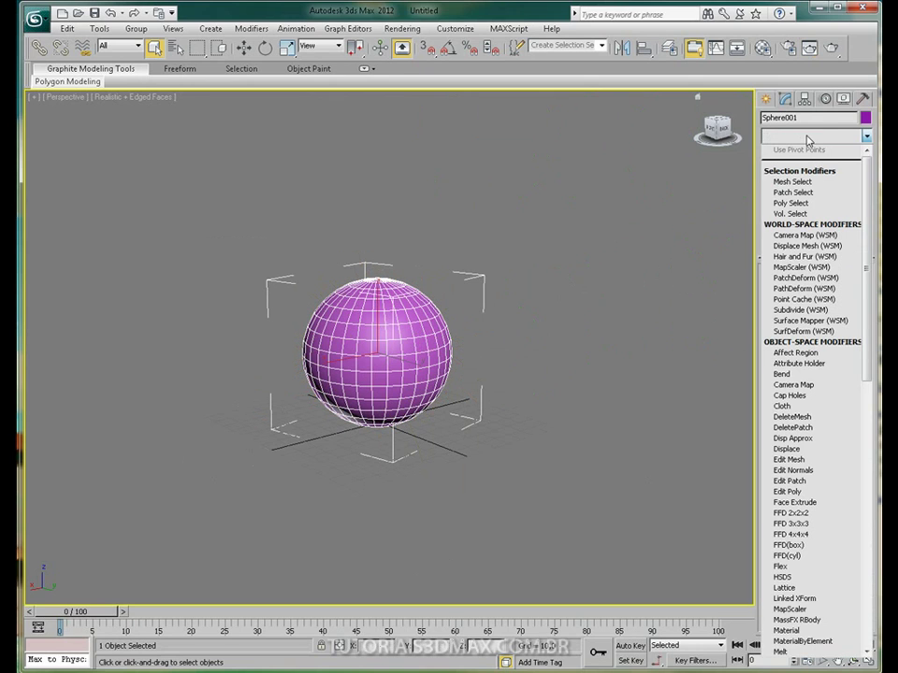
pyautogui.press('h')
pyautogui.press('Return')
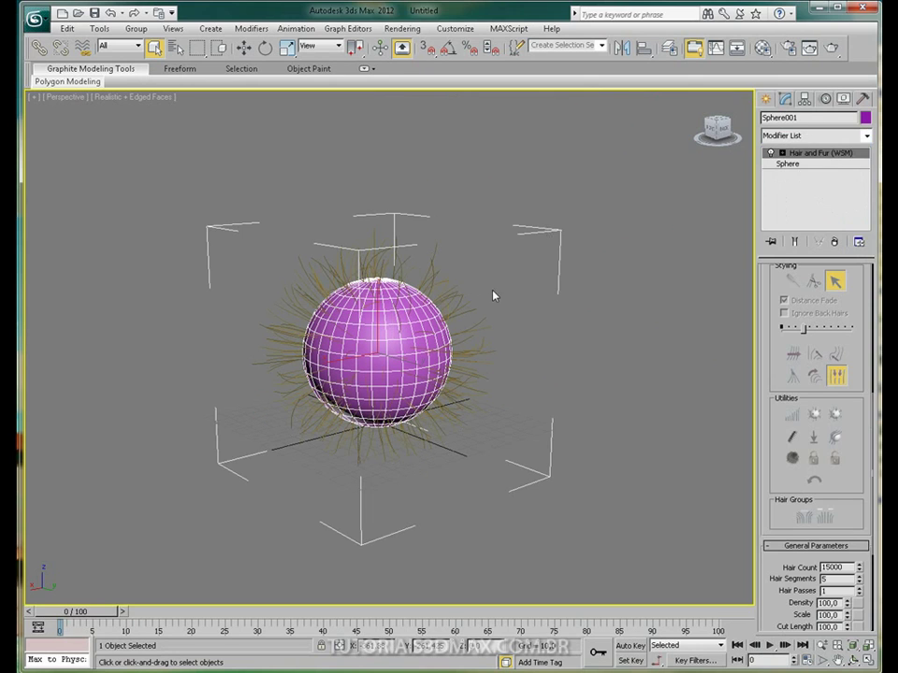
pyautogui.click(830, 49)
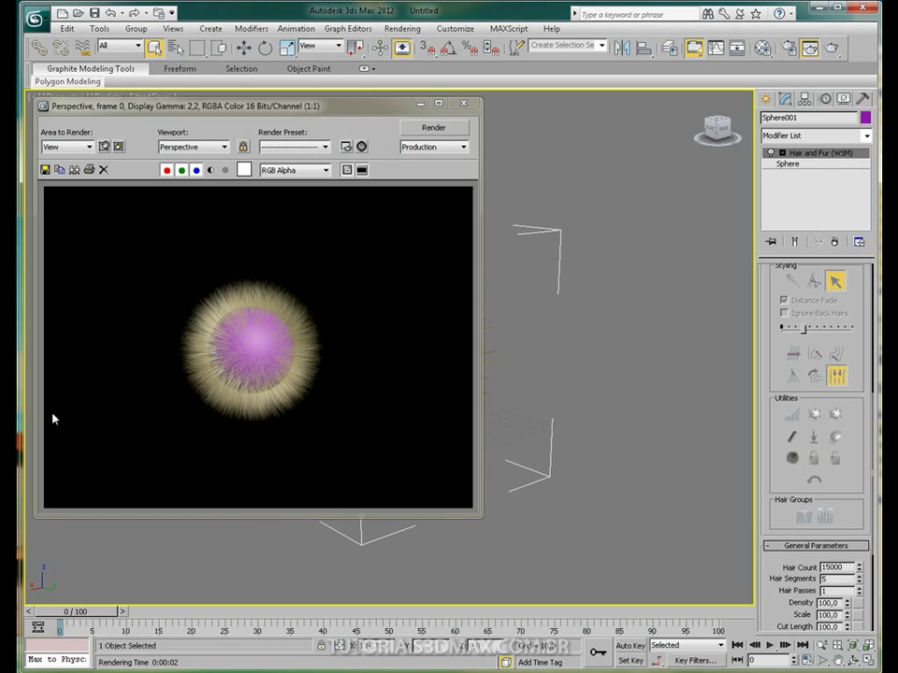
# Collapse the Selection and Styling rollouts to bring up General Parameters, and close the rendered image
pyautogui.moveTo(769, 287); pyautogui.dragTo(797, 548)
pyautogui.moveTo(764, 313); pyautogui.dragTo(765, 419)
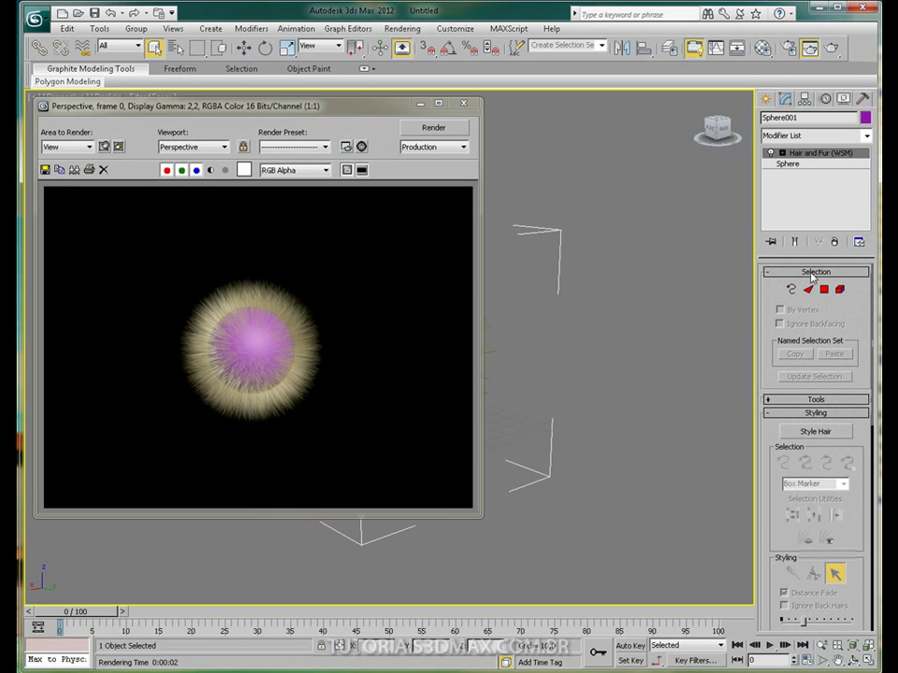
pyautogui.click(786, 272)
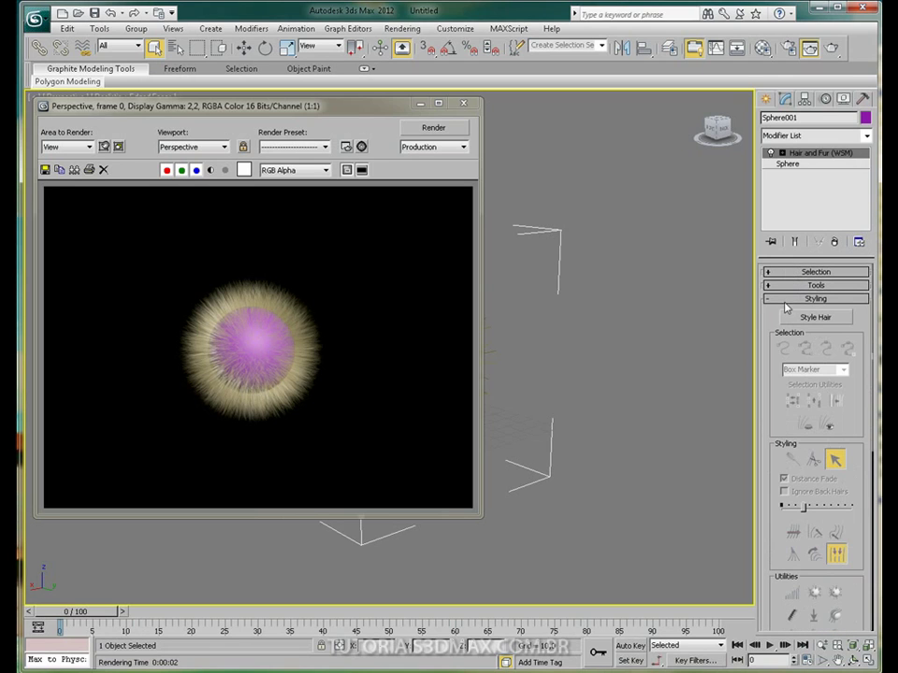
pyautogui.click(783, 299)
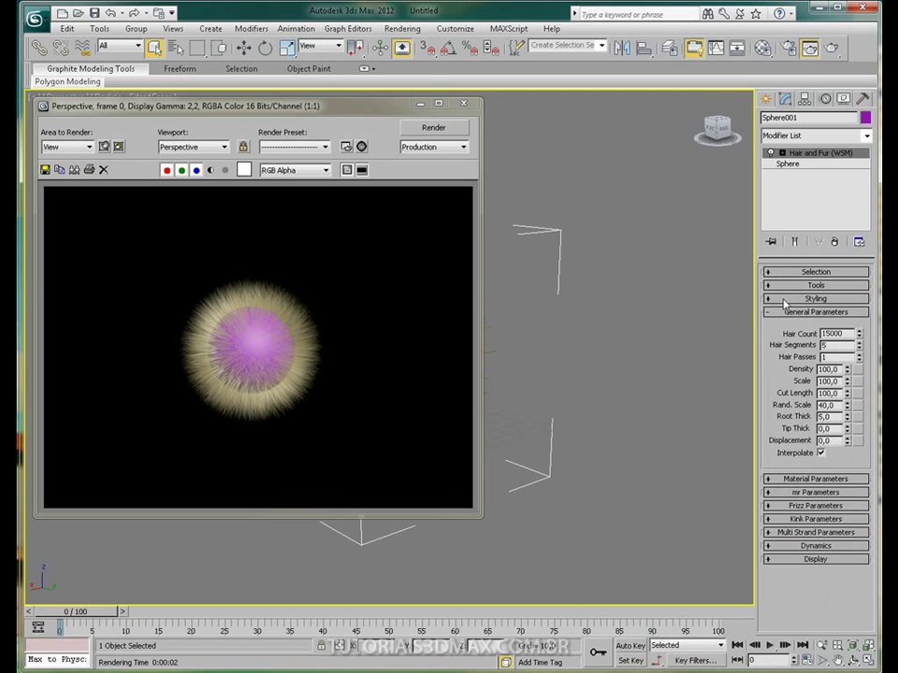
pyautogui.click(807, 313)
pyautogui.click(802, 312)
pyautogui.click(795, 312)
pyautogui.click(794, 312)
pyautogui.click(793, 313)
pyautogui.click(793, 314)
pyautogui.click(463, 104)
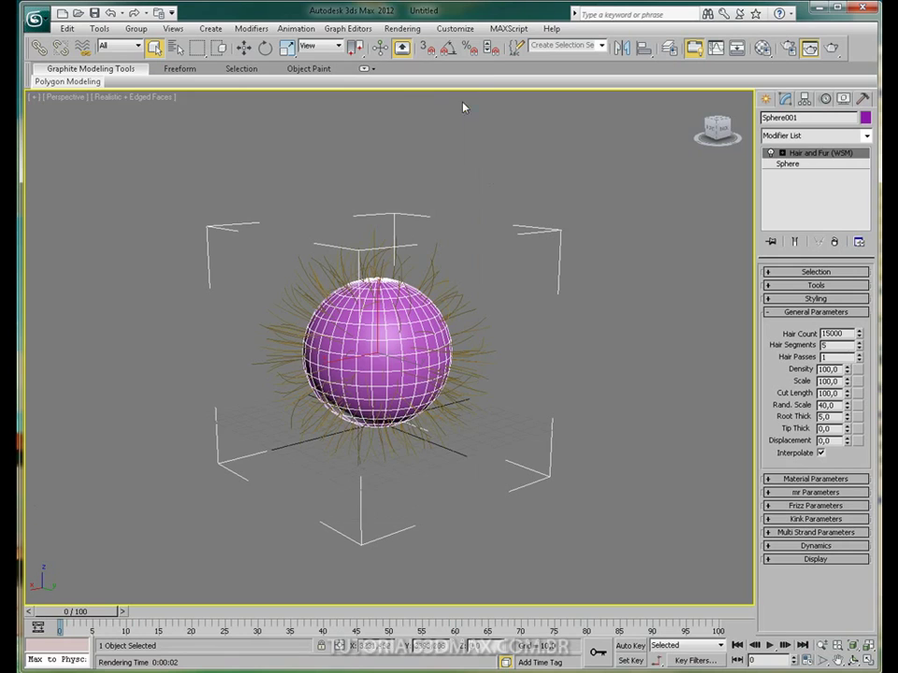
# Set the Hair Count to 1, render the sphere, and inspect the hair up close in the render
pyautogui.doubleClick(835, 333)
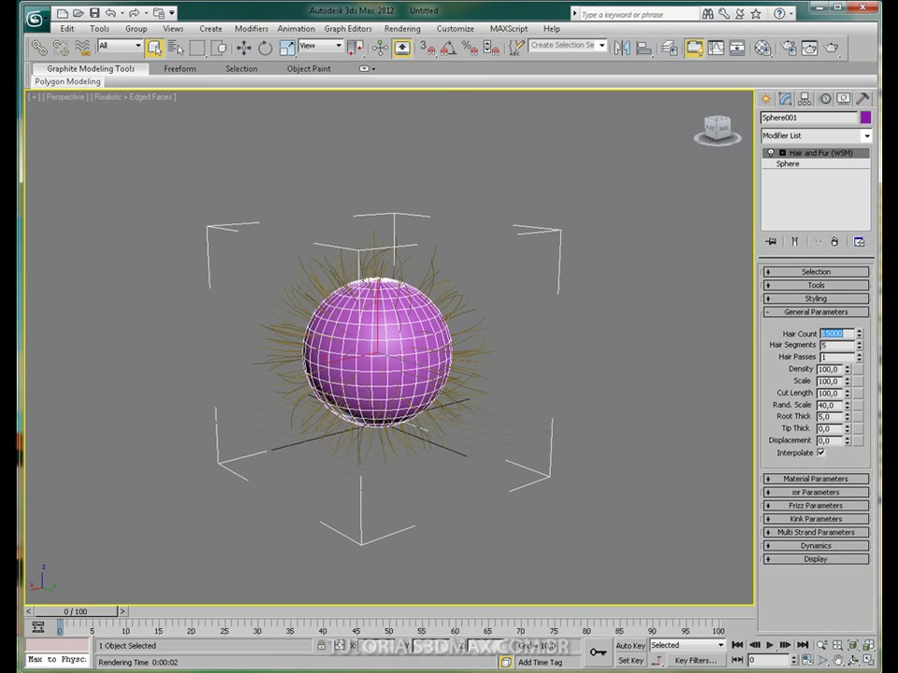
pyautogui.write('1')
pyautogui.press('Return')
pyautogui.click(832, 48)
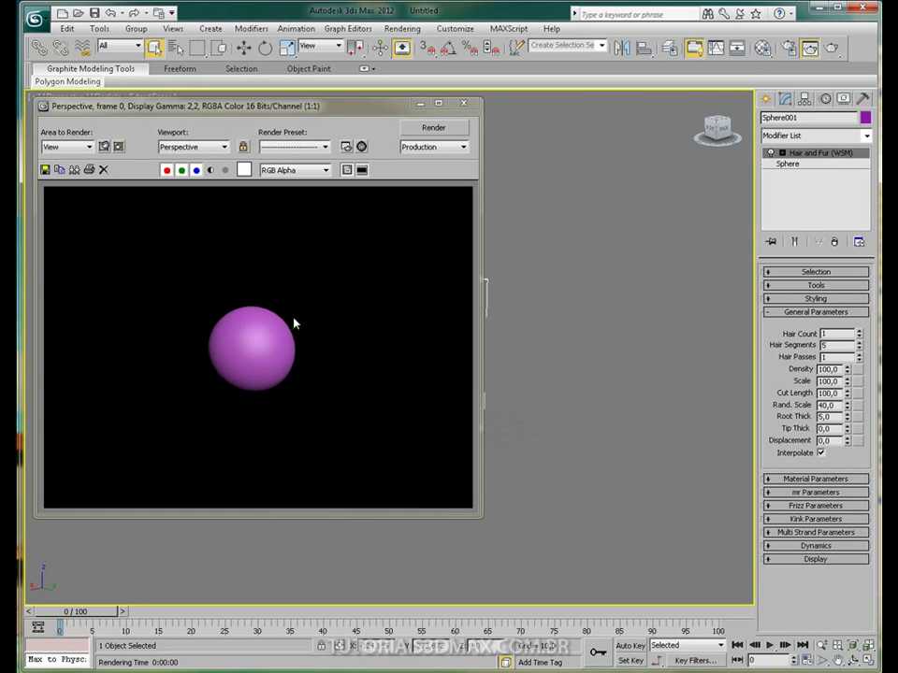
pyautogui.scroll(2, 295, 328)
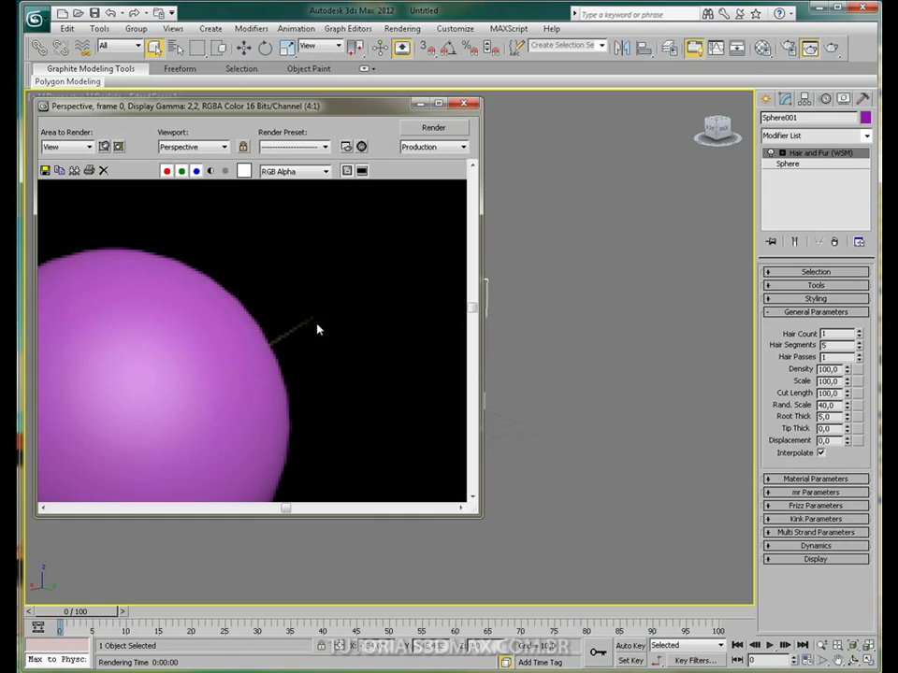
pyautogui.scroll(-1, 299, 348)
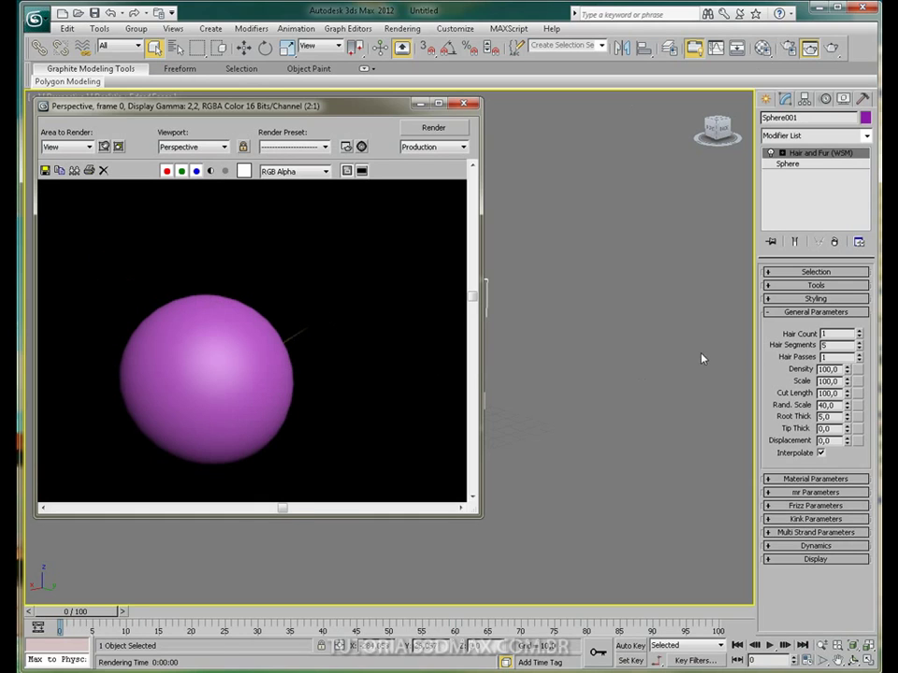
# Raise the Hair Count in stages up to 100, rendering the sphere after each change
pyautogui.doubleClick(827, 334)
pyautogui.write('0')
pyautogui.press('Return')
pyautogui.click(828, 55)
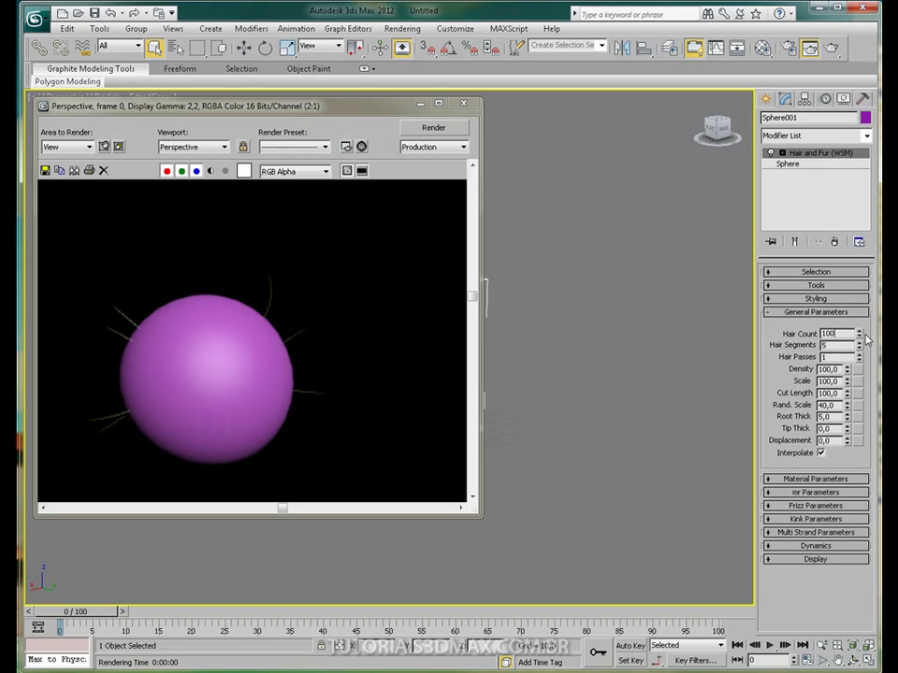
pyautogui.click(832, 48)
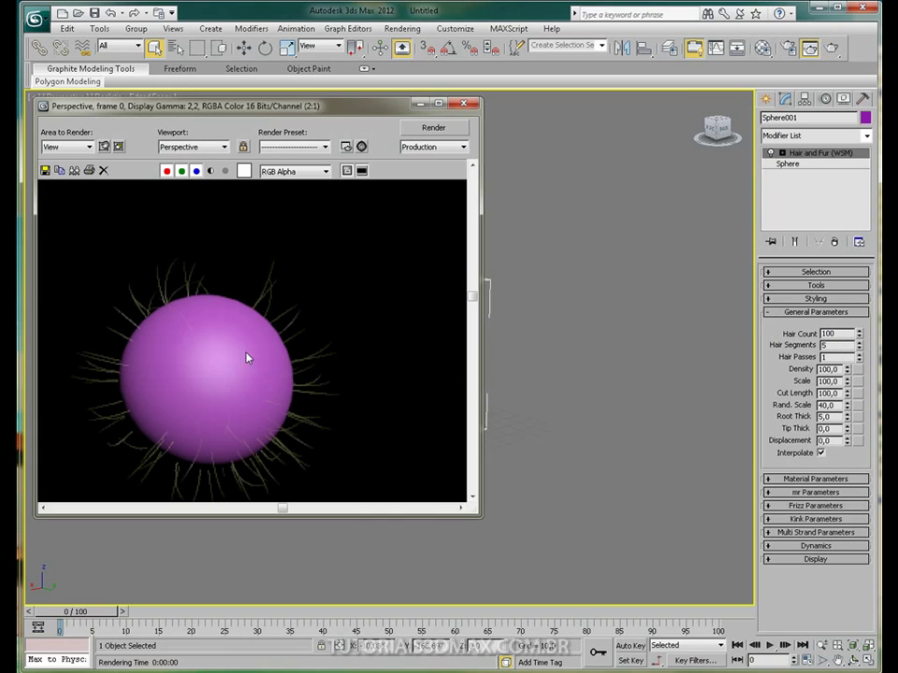
pyautogui.scroll(-1, 248, 331)
pyautogui.scroll(1, 254, 347)
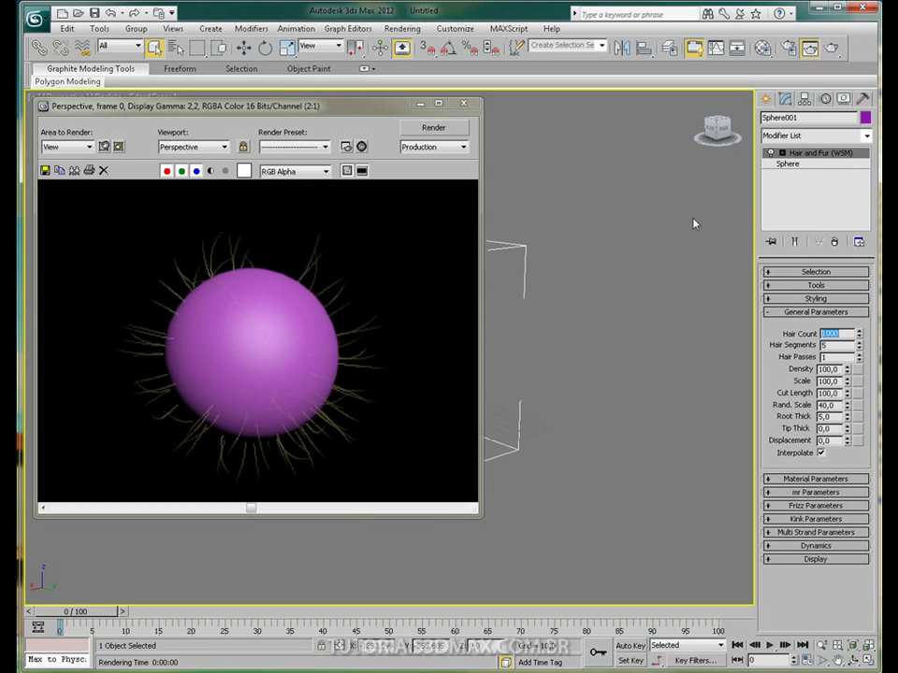
# Render the sphere with a Hair Count of 1000 and again with 15000 to compare the coverage
pyautogui.click(453, 134)
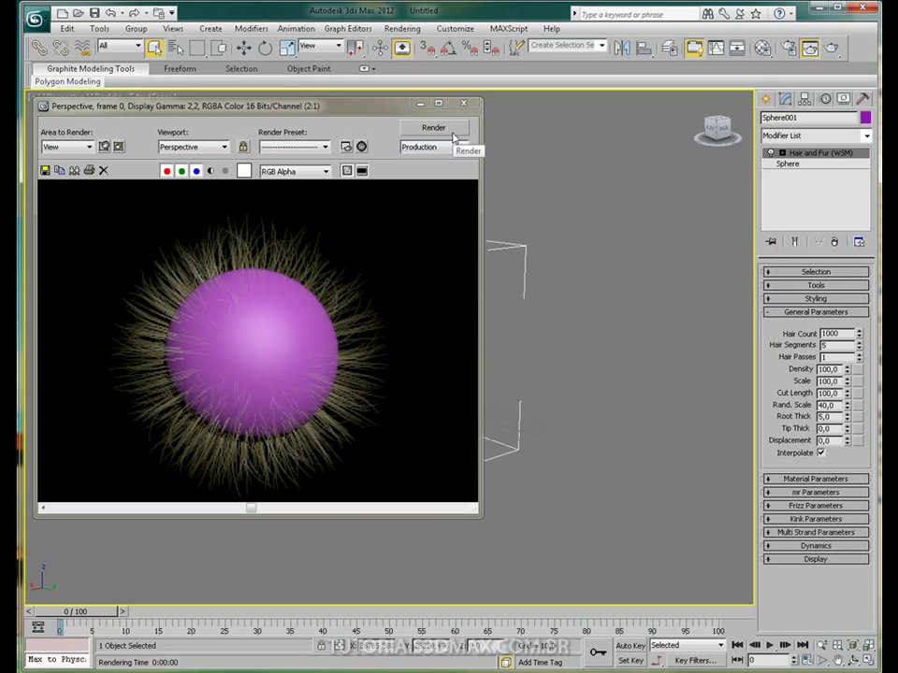
pyautogui.doubleClick(835, 333)
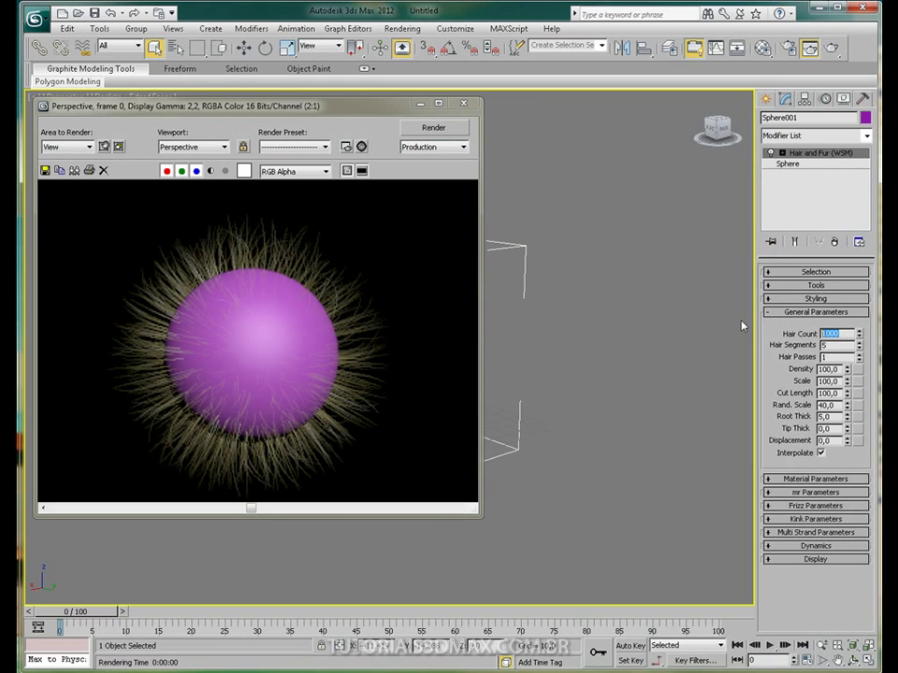
pyautogui.write('15')
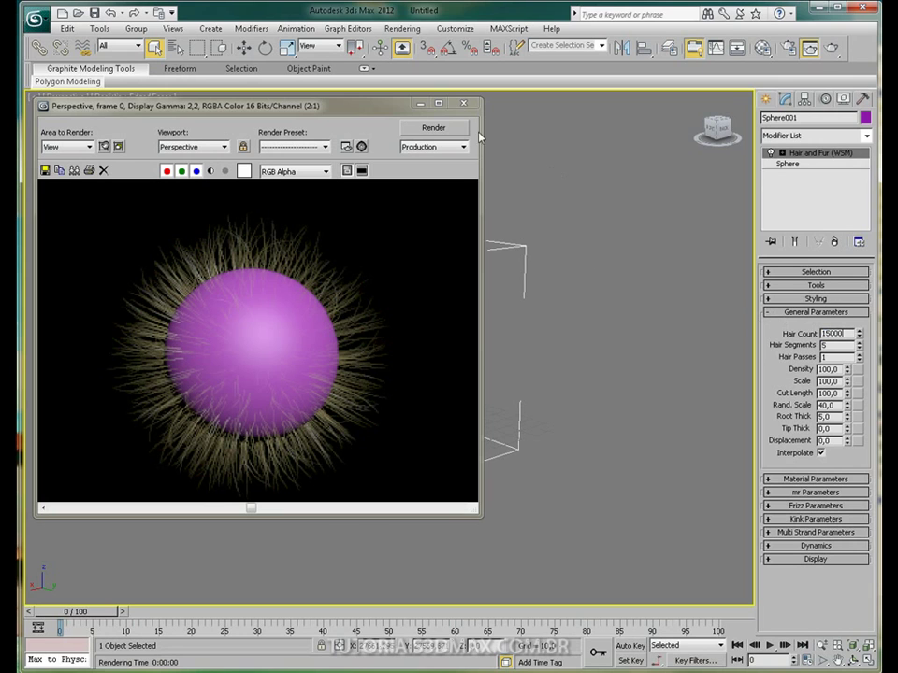
pyautogui.click(462, 132)
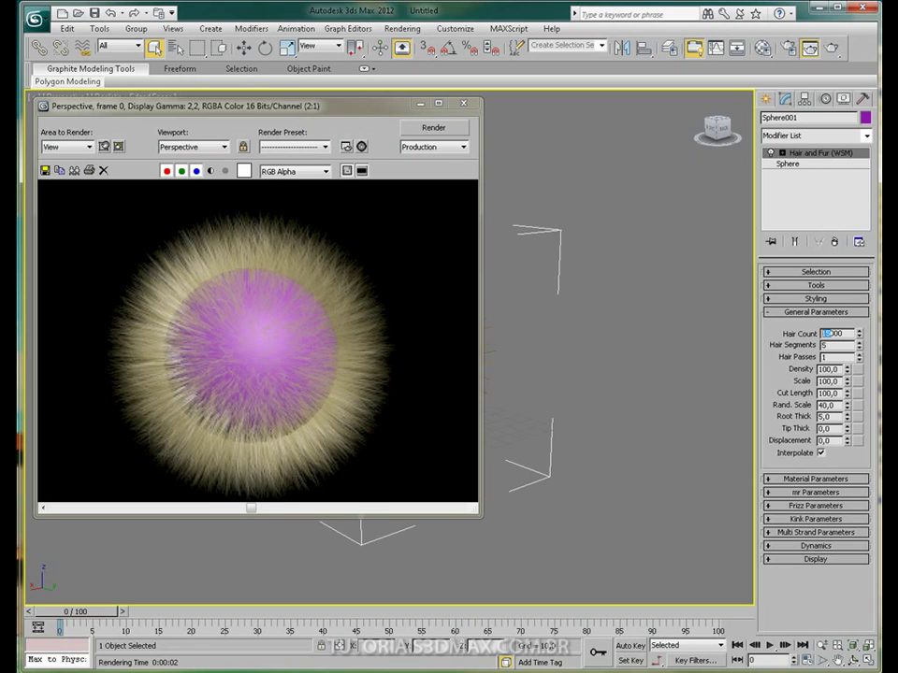
# Render the sphere with a Hair Count of 30000 and again with 45000
pyautogui.write('3')
pyautogui.press('Return')
pyautogui.click(442, 130)
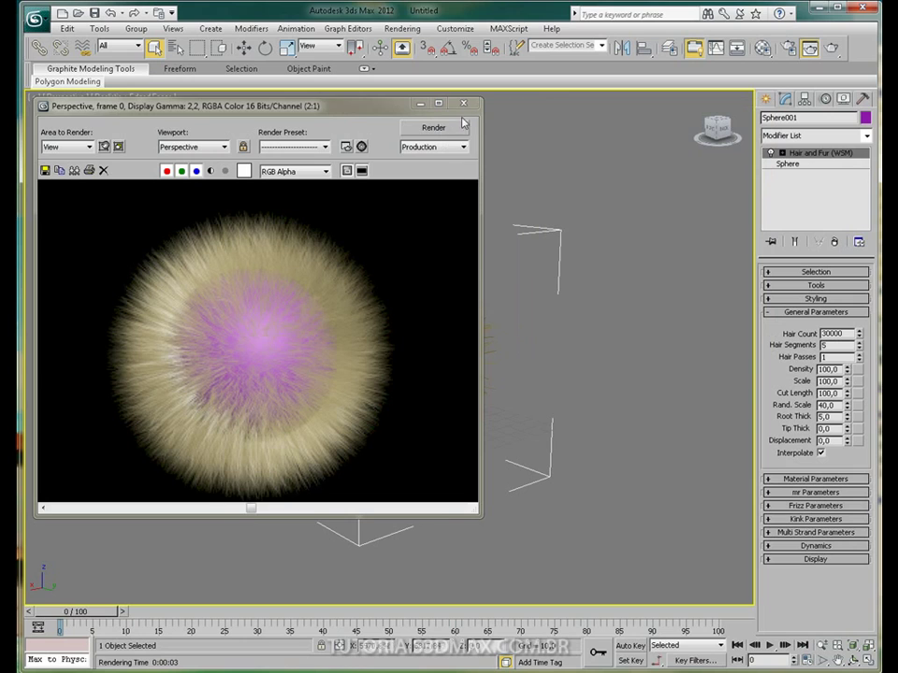
pyautogui.click(463, 104)
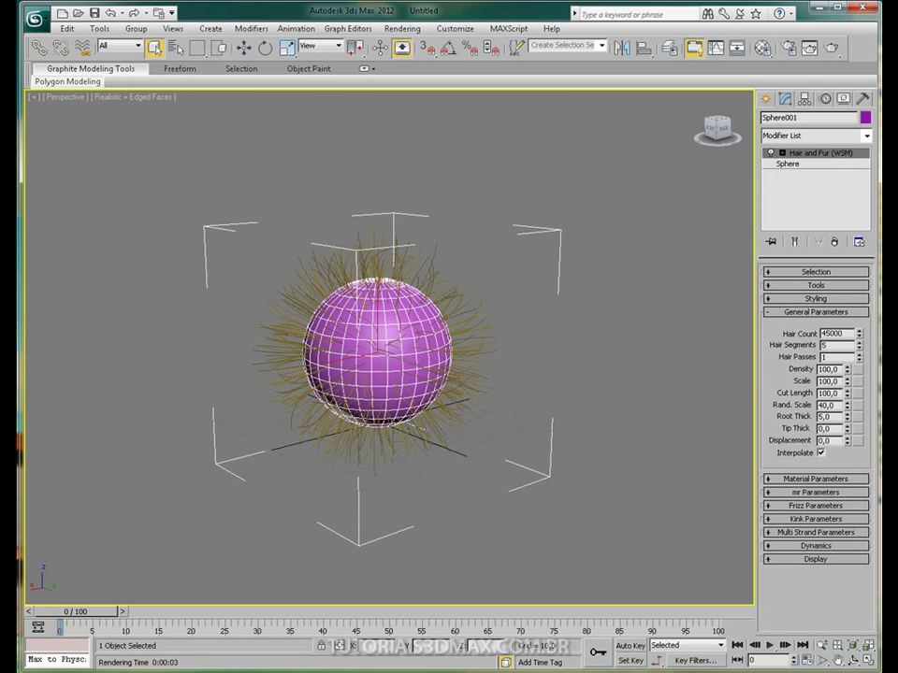
pyautogui.click(832, 48)
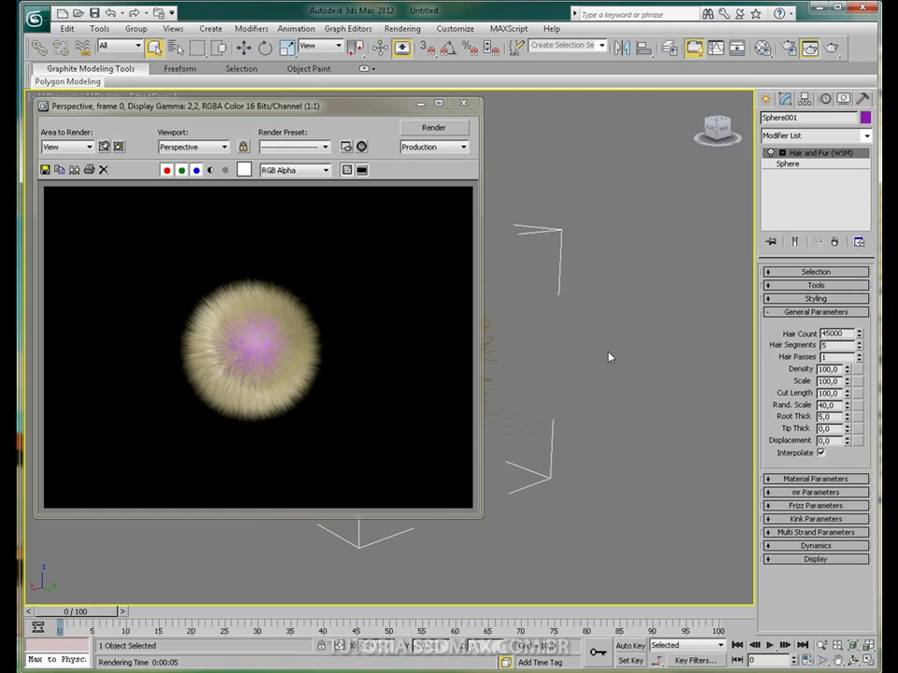
# Set the Hair Count to 15000 and render the sphere with Hair Passes at 1
pyautogui.doubleClick(836, 334)
pyautogui.write('150')
pyautogui.press('Return')
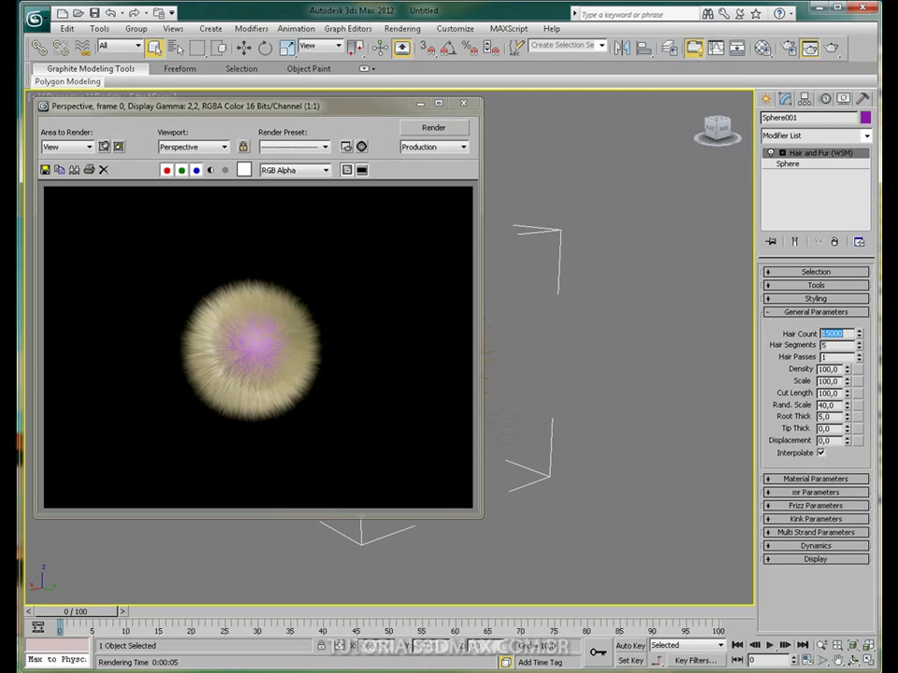
pyautogui.click(826, 357)
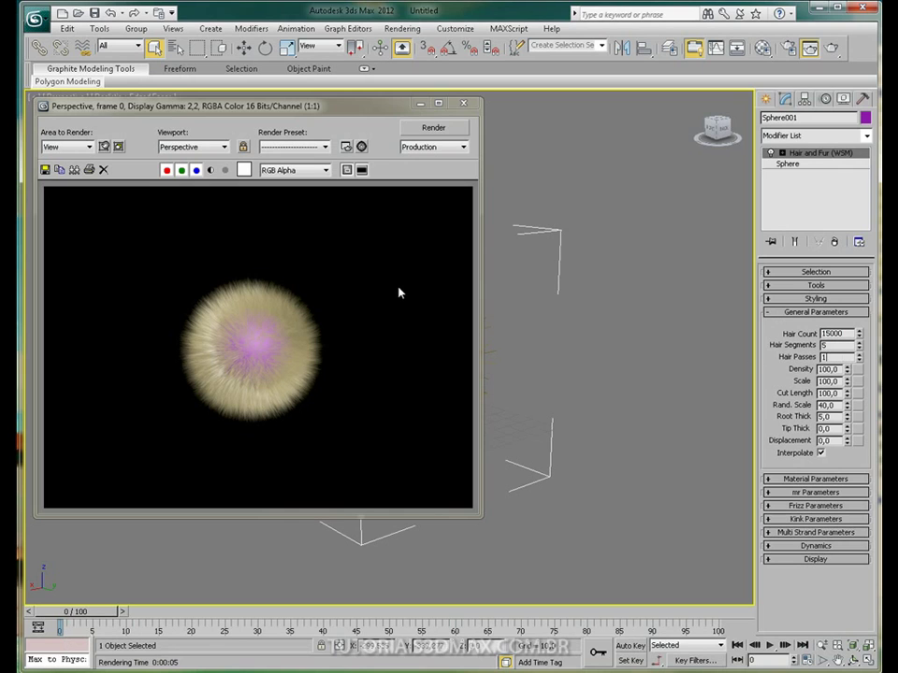
pyautogui.click(460, 130)
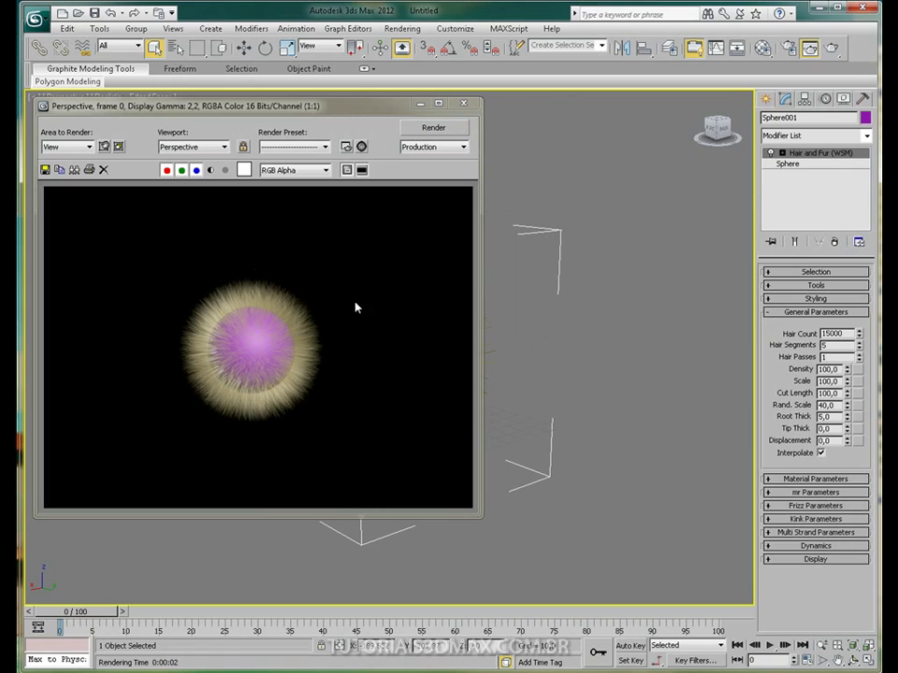
# Clone the rendered image for comparison, and render the sphere again with Hair Passes set to 10
pyautogui.click(74, 170)
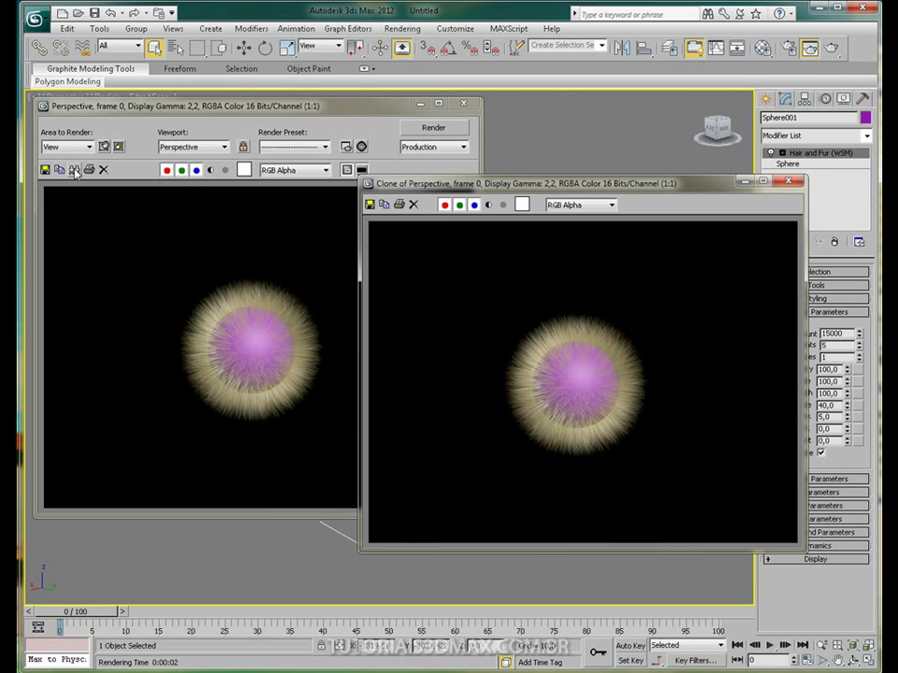
pyautogui.click(436, 105)
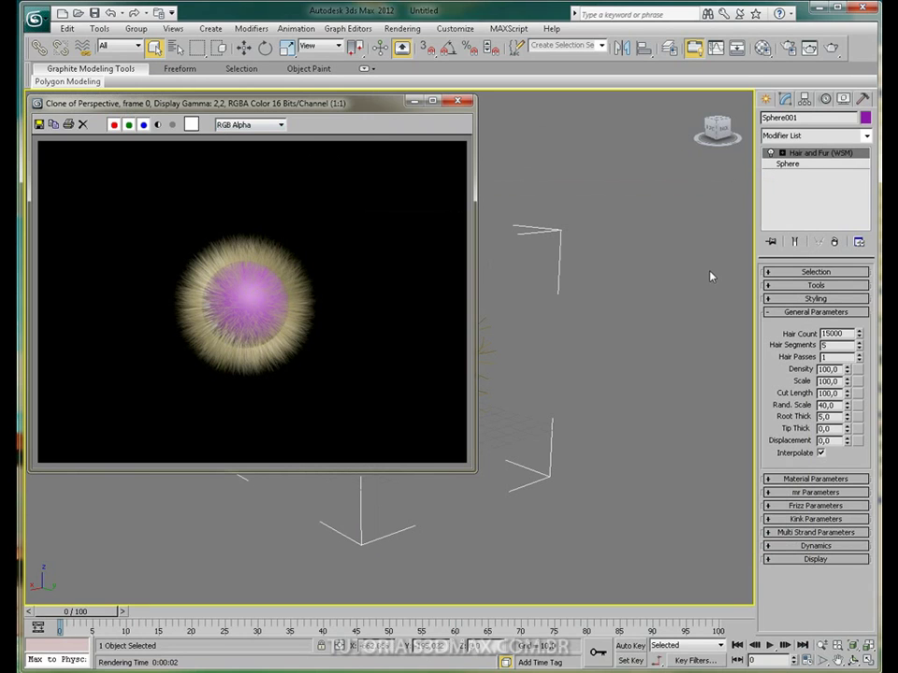
pyautogui.click(834, 357)
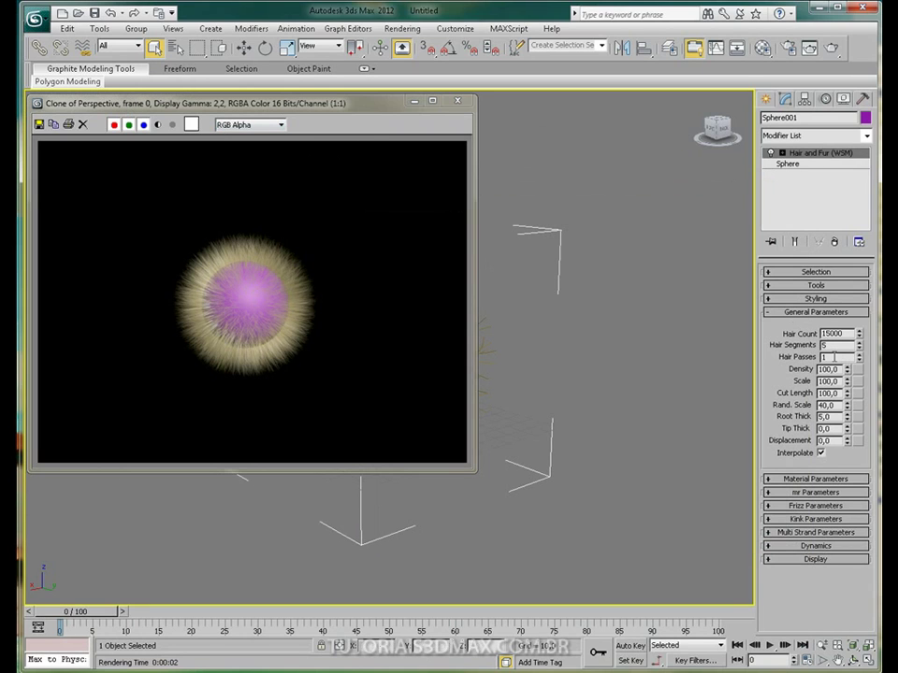
pyautogui.doubleClick(828, 356)
pyautogui.click(831, 49)
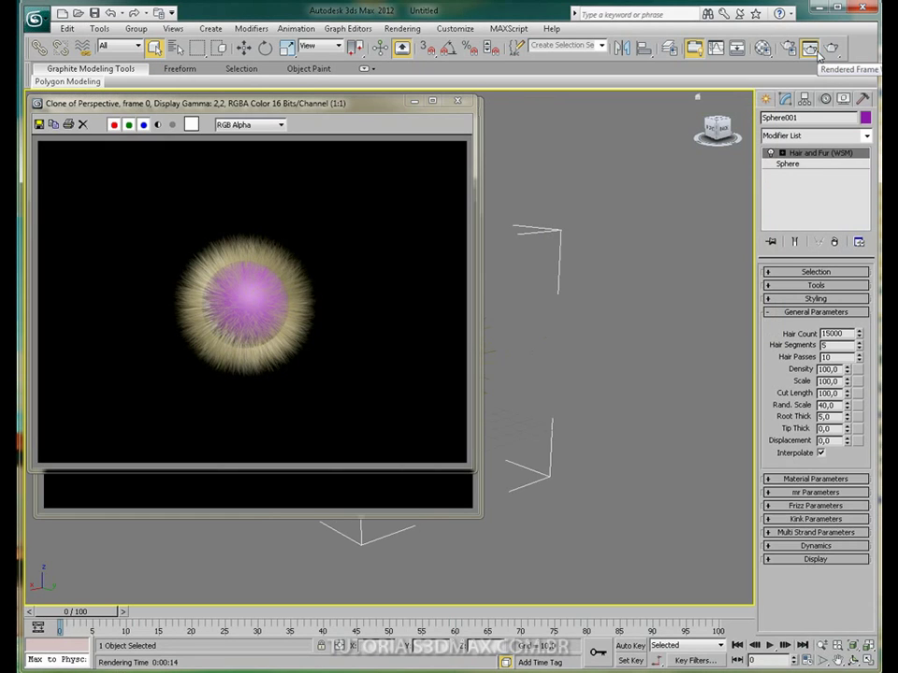
# Compare the cloned render with the 10-pass render side by side, and close both images
pyautogui.moveTo(226, 104); pyautogui.dragTo(547, 132)
pyautogui.click(450, 120)
pyautogui.moveTo(449, 117)
pyautogui.mouseDown()
pyautogui.moveTo(468, 117)
pyautogui.moveTo(429, 117)
pyautogui.mouseUp()
pyautogui.click(508, 124)
pyautogui.moveTo(517, 118)
pyautogui.mouseDown()
pyautogui.moveTo(517, 104)
pyautogui.moveTo(517, 121)
pyautogui.mouseUp()
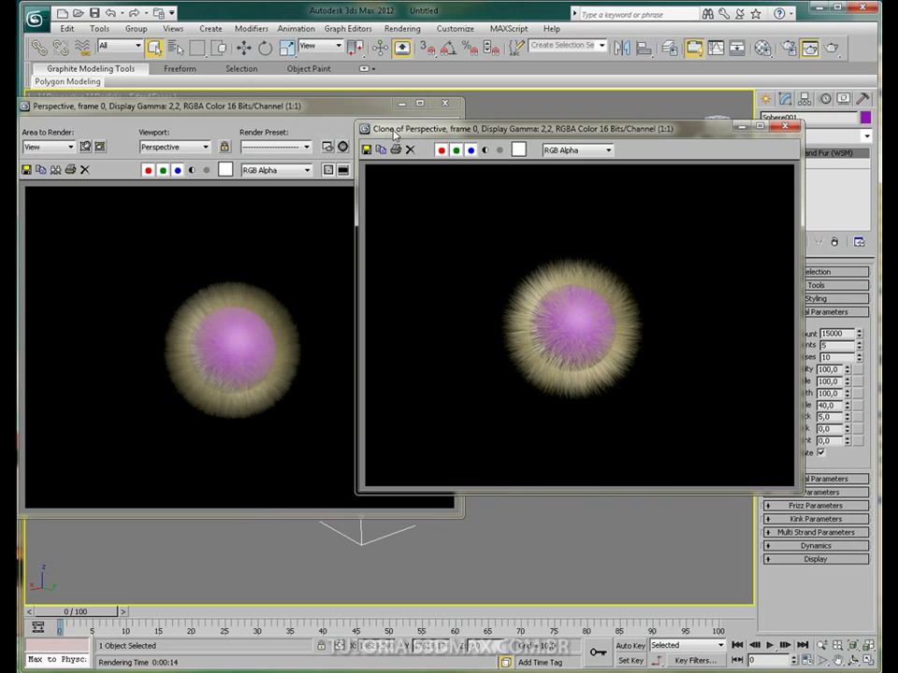
pyautogui.moveTo(394, 133)
pyautogui.mouseDown()
pyautogui.moveTo(535, 121)
pyautogui.moveTo(556, 108)
pyautogui.mouseUp()
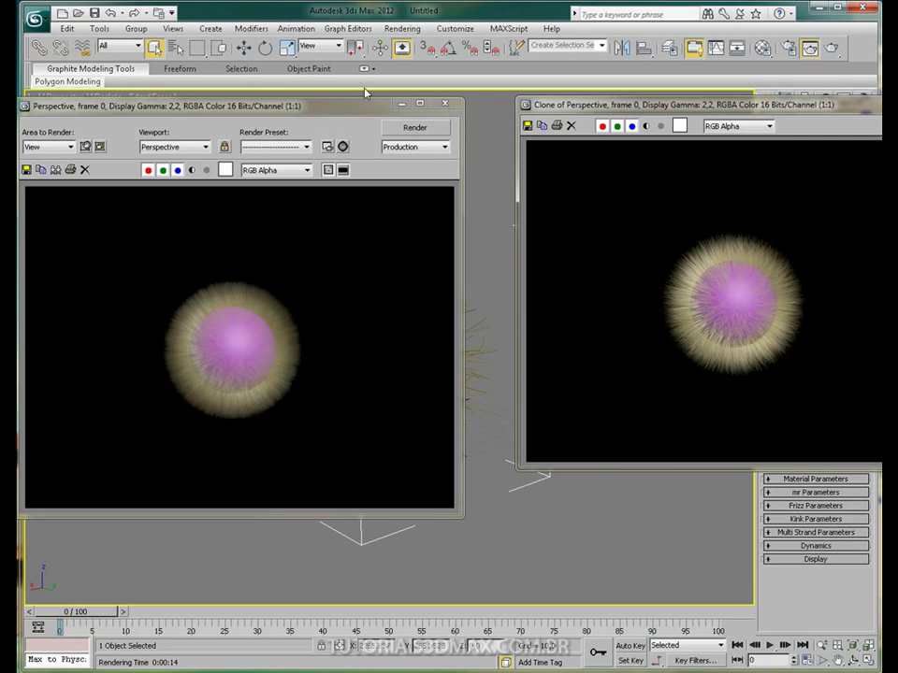
pyautogui.moveTo(337, 115); pyautogui.dragTo(415, 87)
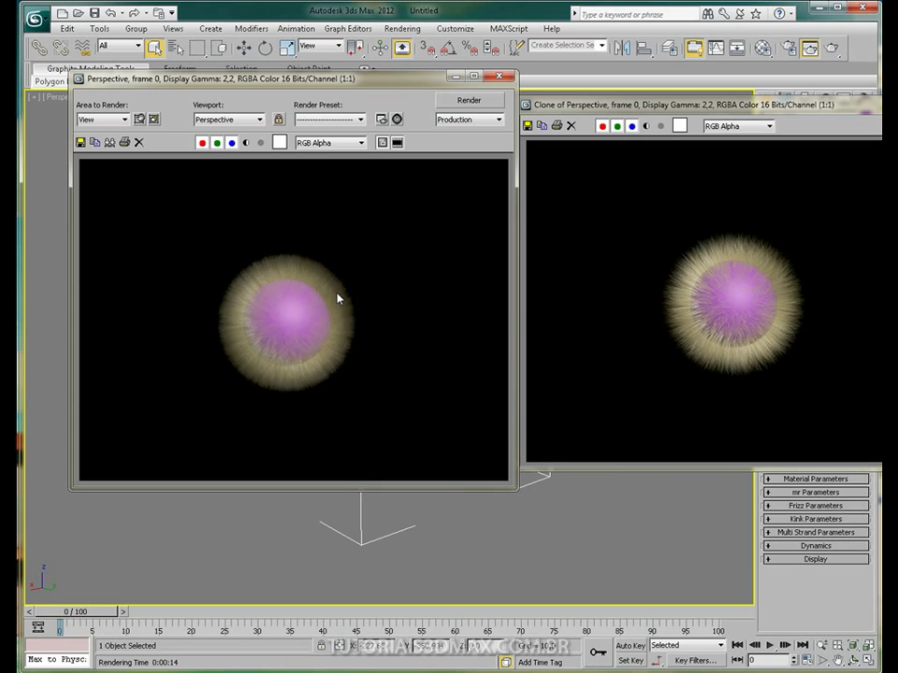
pyautogui.click(499, 77)
pyautogui.click(872, 104)
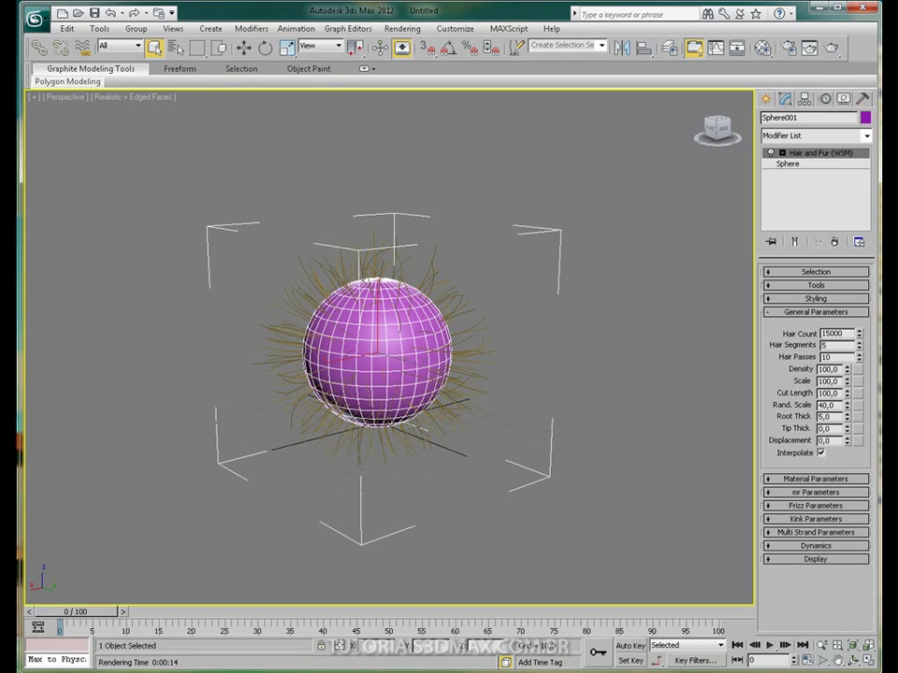
# Set the hair Density to 10 and render the sphere
pyautogui.doubleClick(831, 369)
pyautogui.write('10')
pyautogui.press('Return')
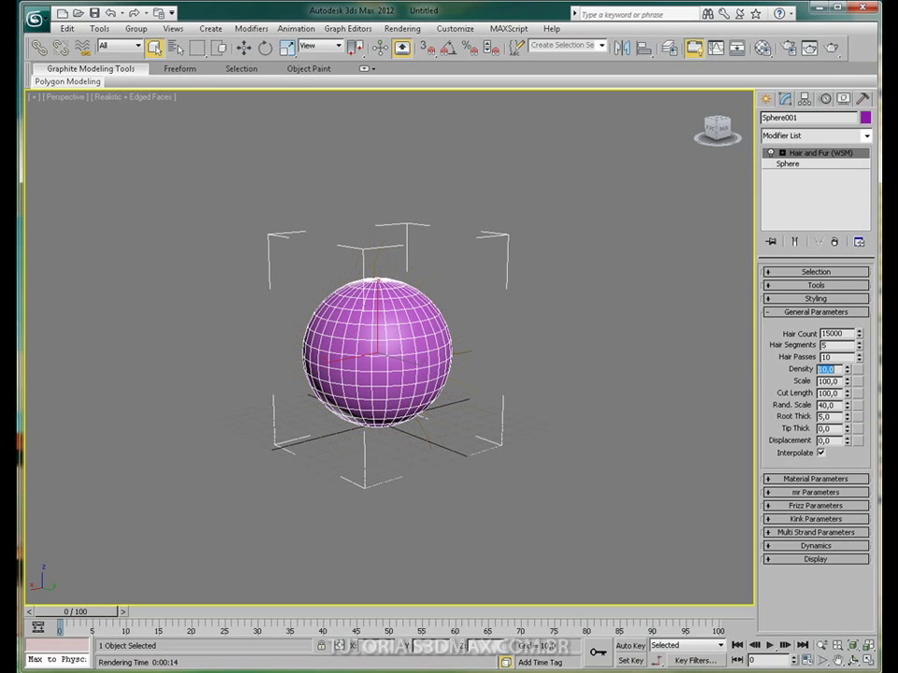
pyautogui.click(809, 47)
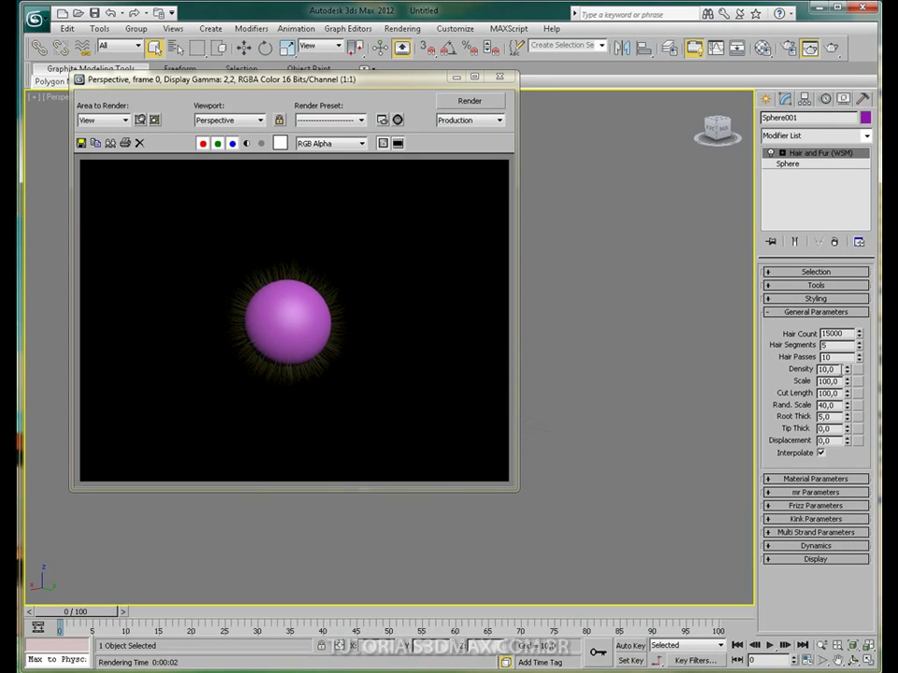
# Set the hair Density to 50 and render the sphere
pyautogui.moveTo(841, 370); pyautogui.dragTo(755, 370)
pyautogui.write('50')
pyautogui.press('Return')
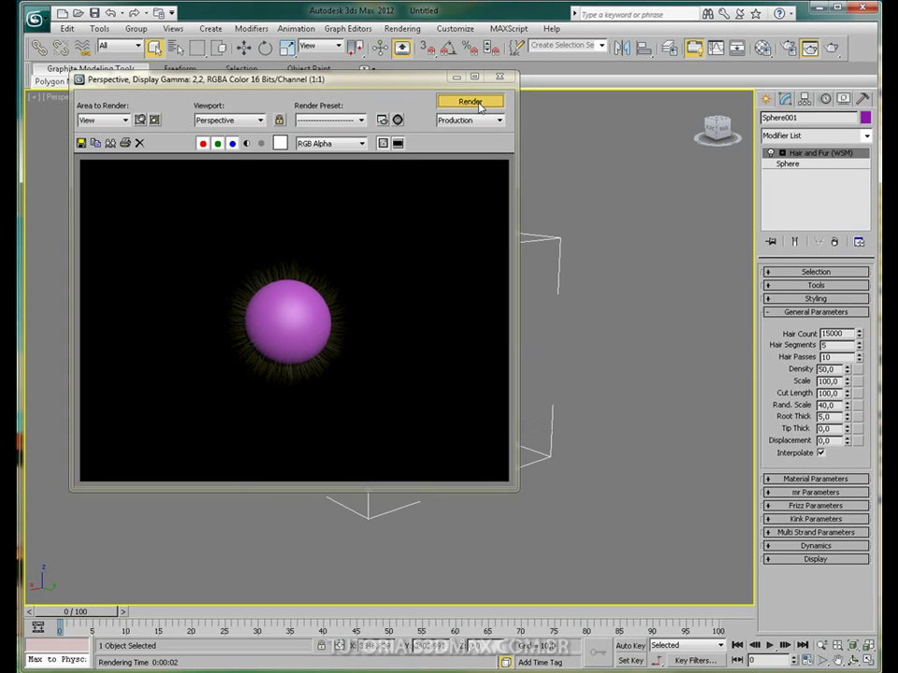
pyautogui.click(478, 103)
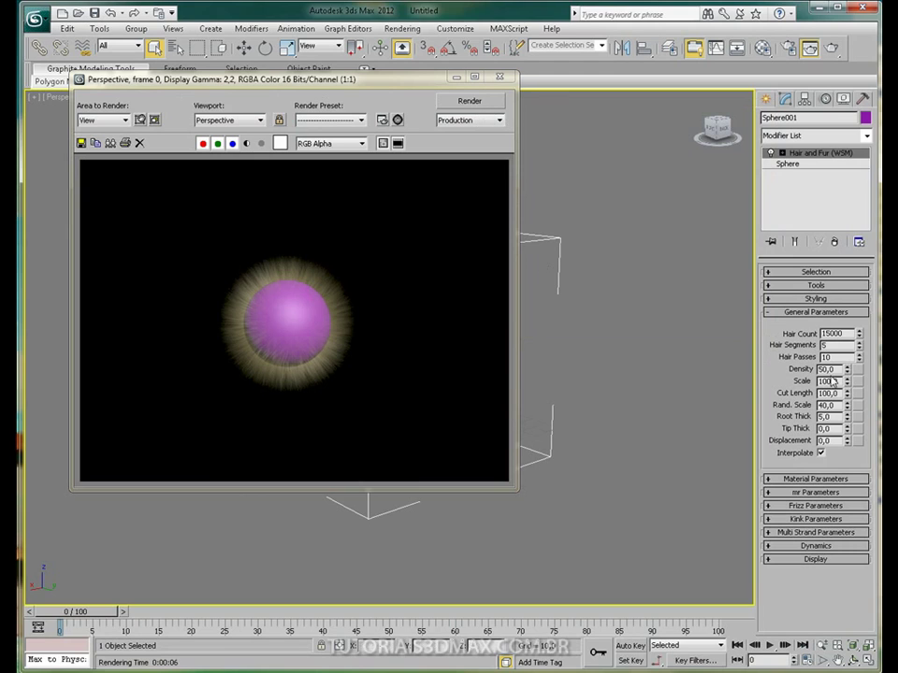
# Set the hair Density to 100 and Hair Passes to 1, and render the sphere again
pyautogui.moveTo(840, 369); pyautogui.dragTo(752, 355)
pyautogui.write('100')
pyautogui.press('Return')
pyautogui.hotkey('shift', 'Tab')
pyautogui.write('1')
pyautogui.press('Return')
pyautogui.click(493, 101)
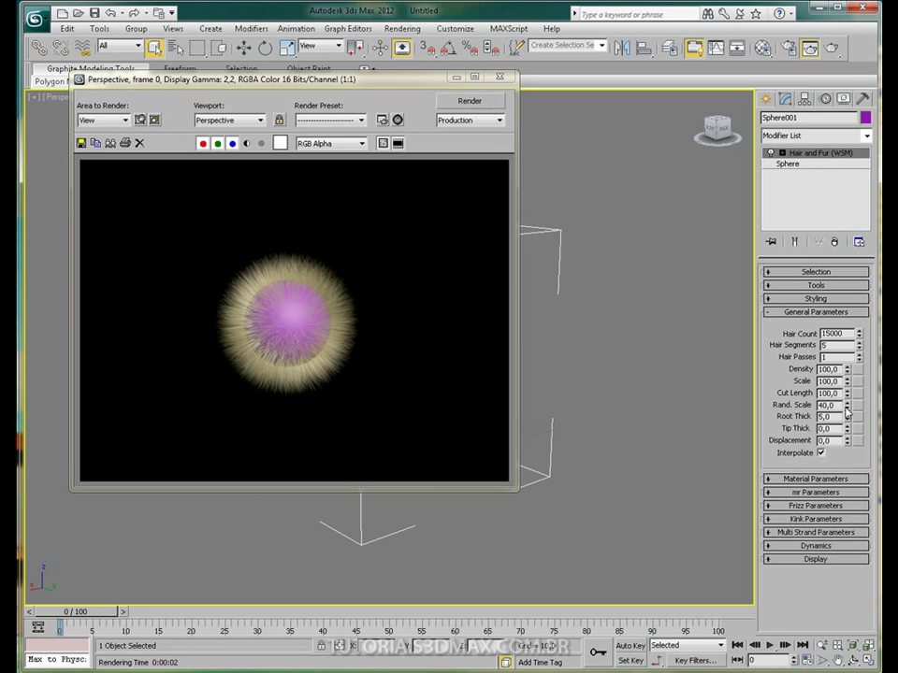
# Close the rendered image, reduce the hair Cut Length to about 28.71, and render the sphere
pyautogui.click(500, 80)
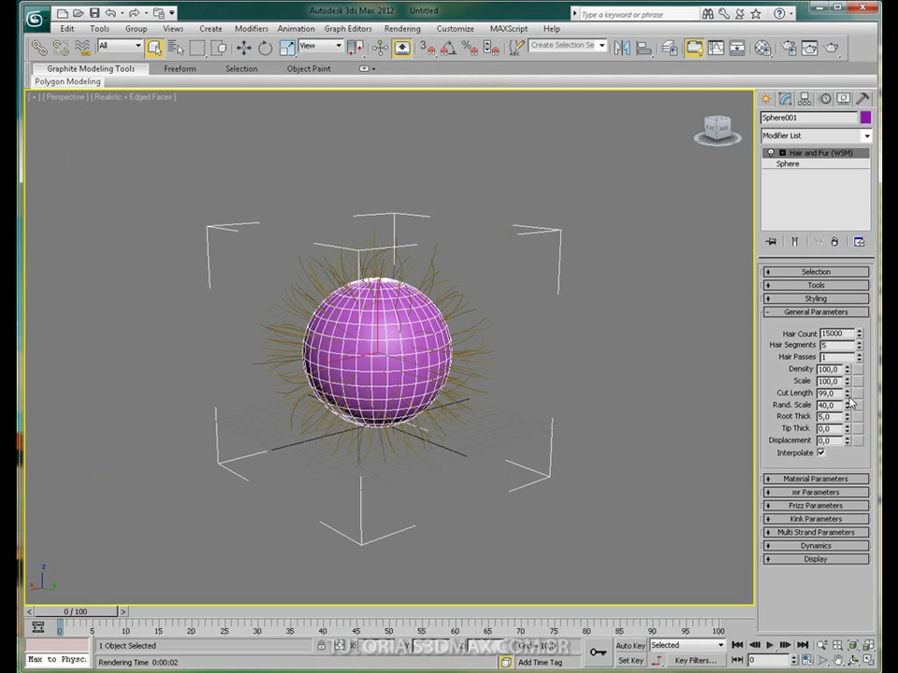
pyautogui.moveTo(848, 395); pyautogui.dragTo(849, 443)
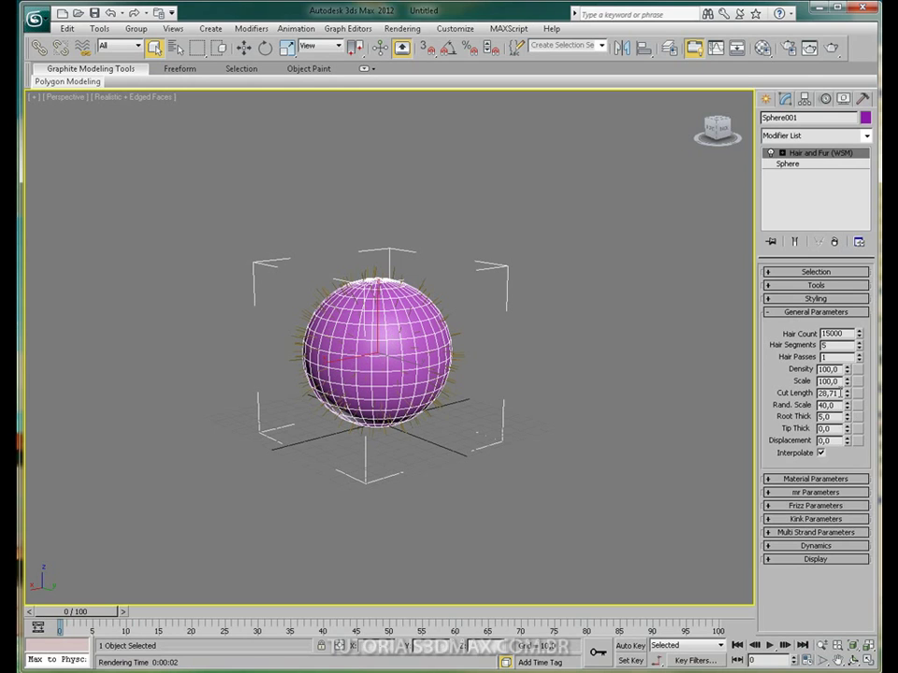
pyautogui.click(832, 48)
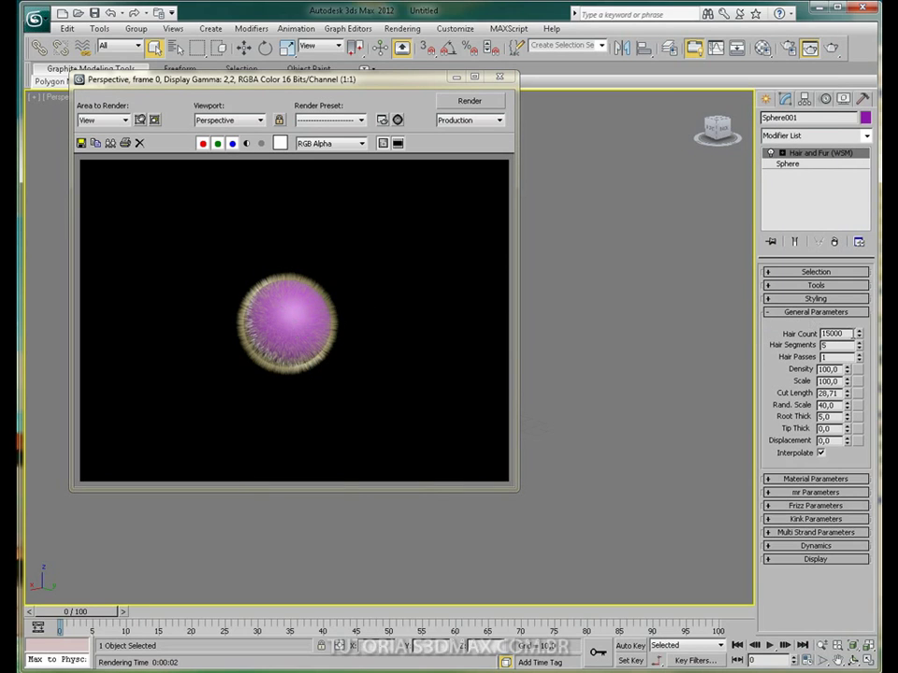
# Raise the Hair Count to 60000 and render the short-haired sphere
pyautogui.moveTo(822, 334); pyautogui.dragTo(830, 334)
pyautogui.write('60')
pyautogui.press('Return')
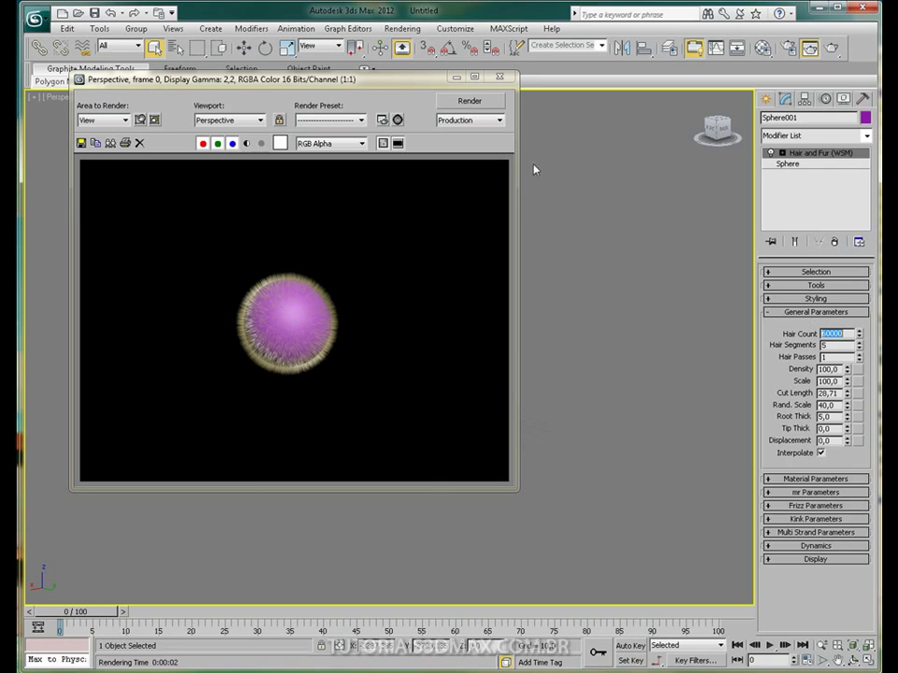
pyautogui.click(484, 102)
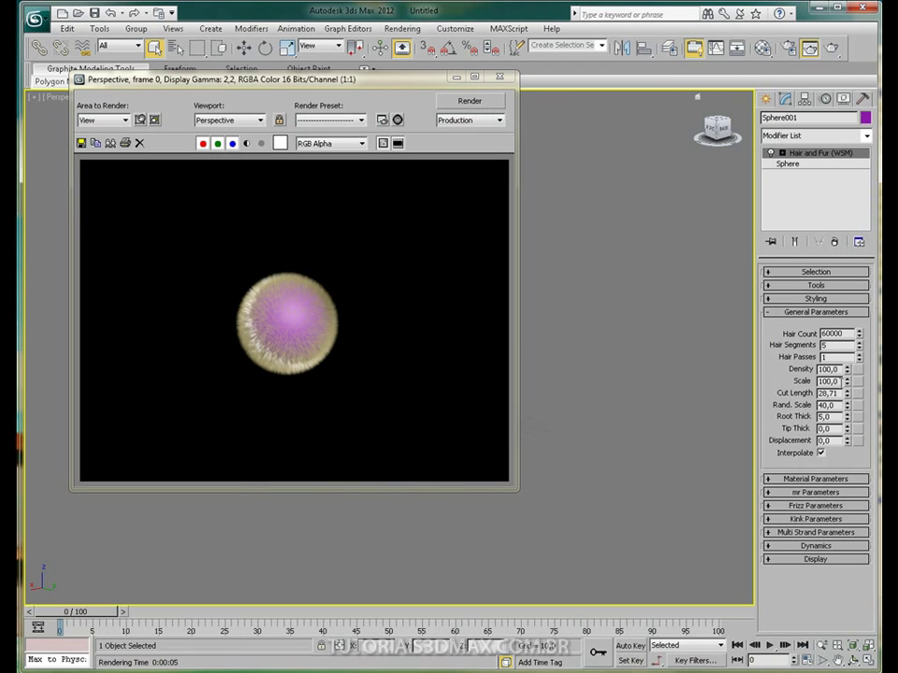
# Set the hair Cut Length to 100 and render the sphere
pyautogui.doubleClick(831, 393)
pyautogui.write('200')
pyautogui.press('Return')
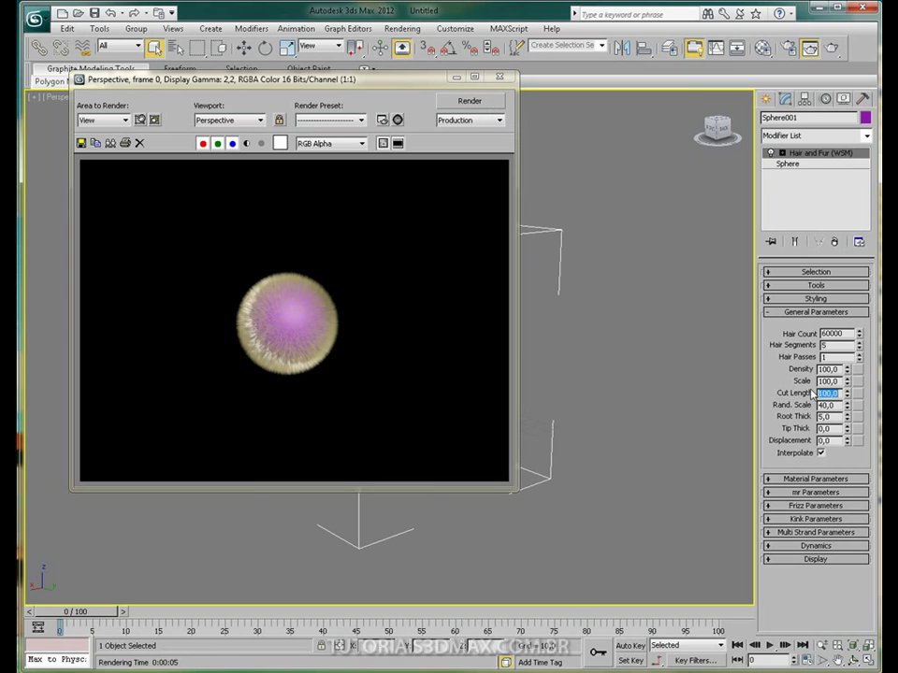
pyautogui.click(486, 103)
pyautogui.click(485, 103)
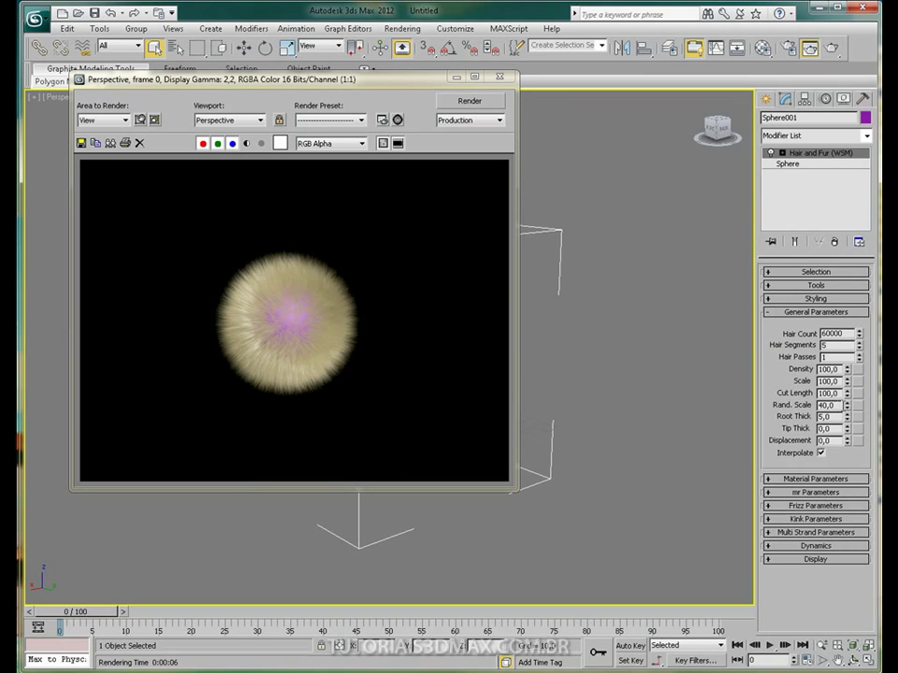
# Set the hair Rand. Scale to 1 and render the sphere
pyautogui.moveTo(842, 406); pyautogui.dragTo(775, 406)
pyautogui.write('1')
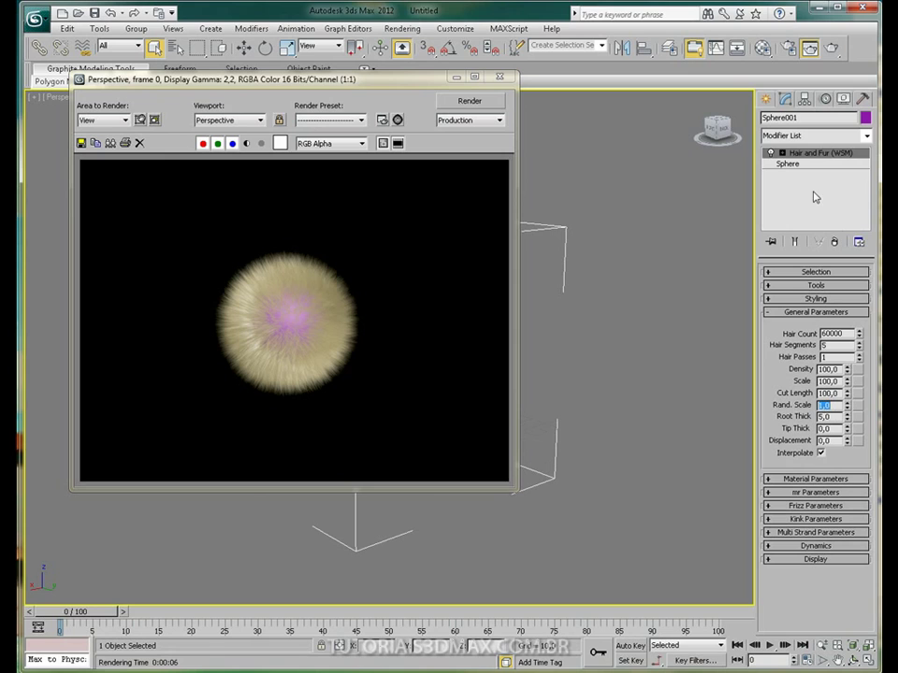
pyautogui.click(457, 102)
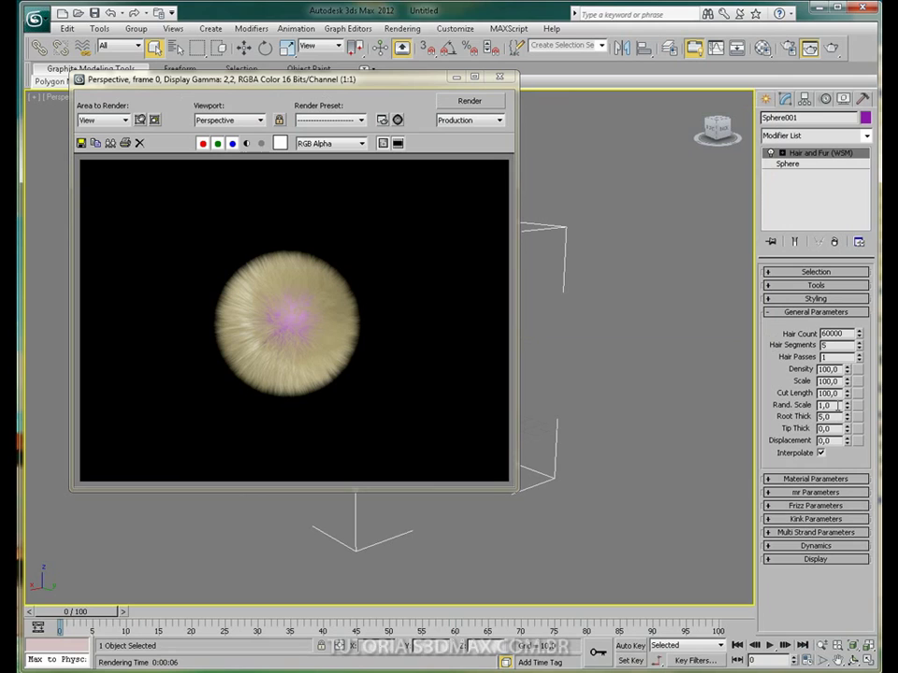
# Set the Hair Count to 15000 and render the sphere again
pyautogui.moveTo(845, 334); pyautogui.dragTo(755, 337)
pyautogui.write('15000')
pyautogui.press('Return')
pyautogui.click(481, 103)
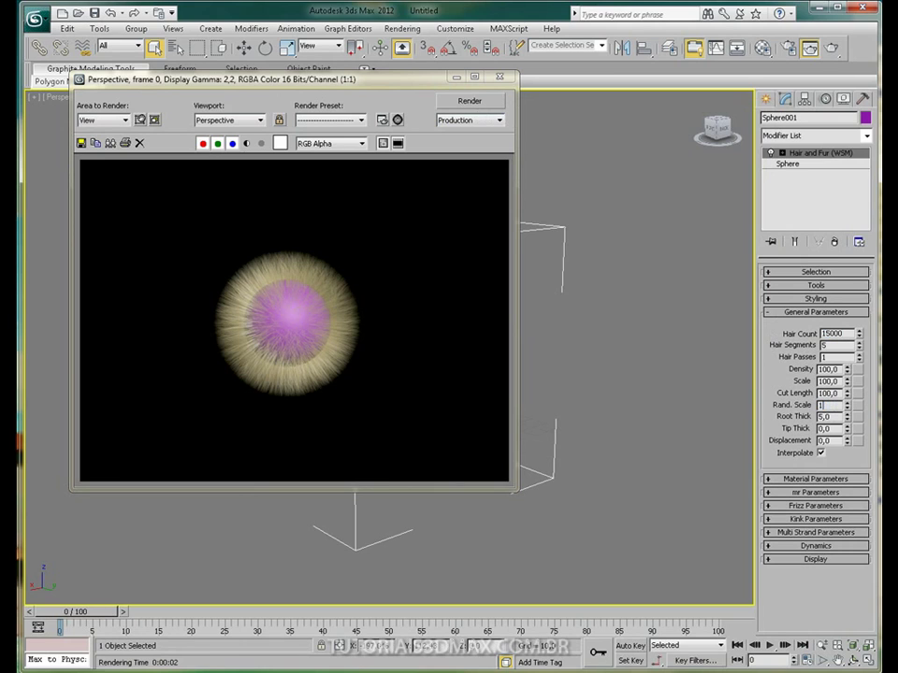
# Set the hair Rand. Scale to 100, clone the existing rendered image for comparison, and render the sphere again
pyautogui.doubleClick(825, 405)
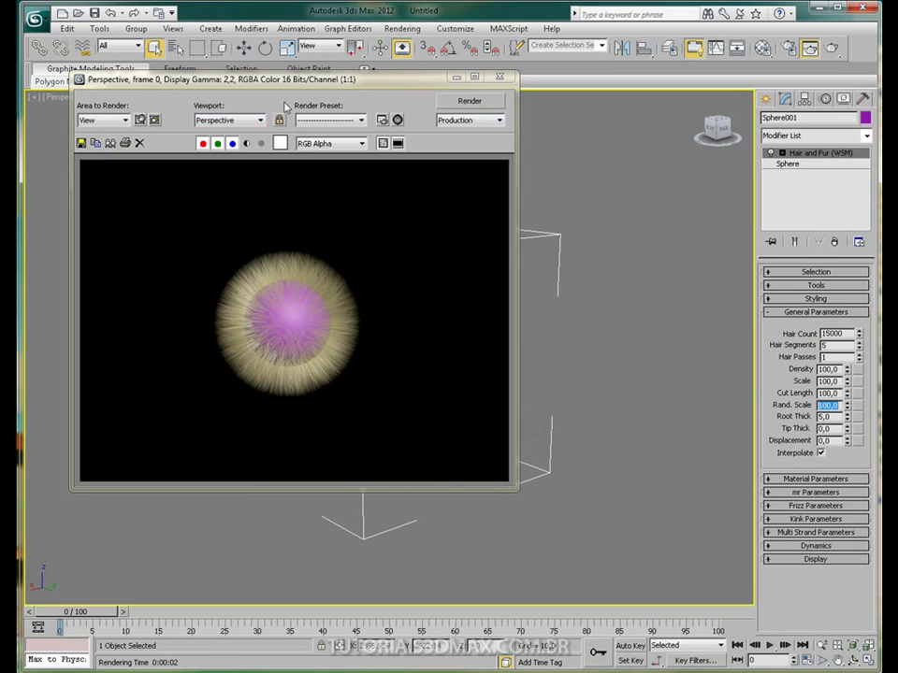
pyautogui.click(111, 145)
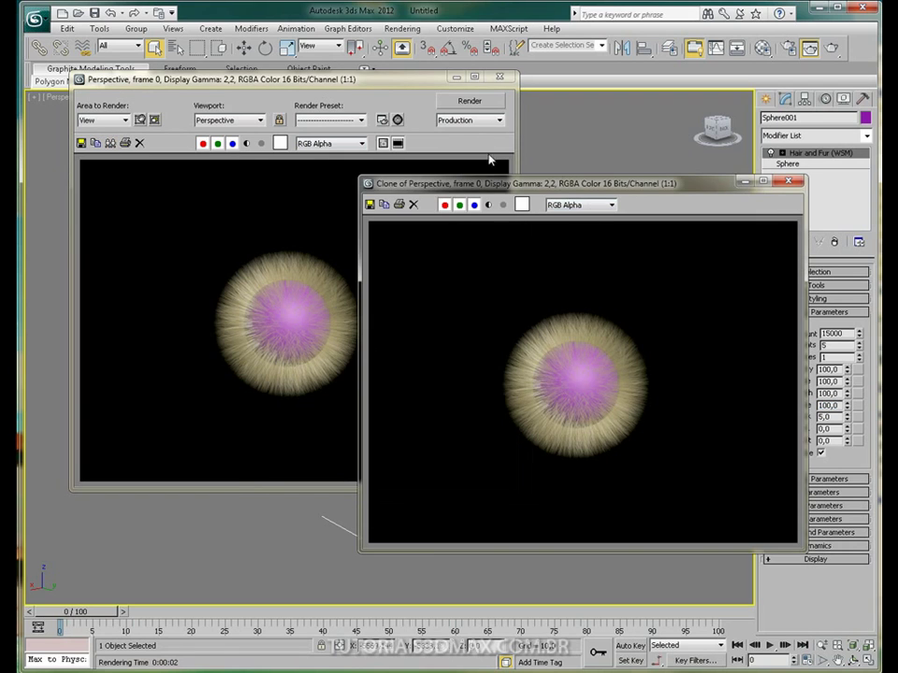
pyautogui.click(476, 103)
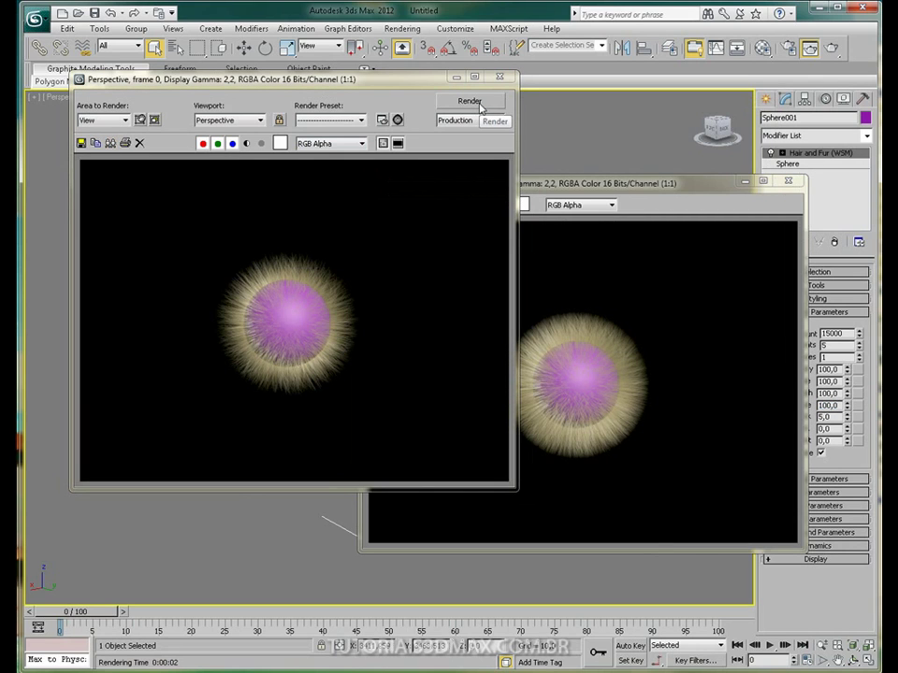
# Compare the cloned render with the Rand. Scale 100 render side by side, and close both images
pyautogui.click(575, 186)
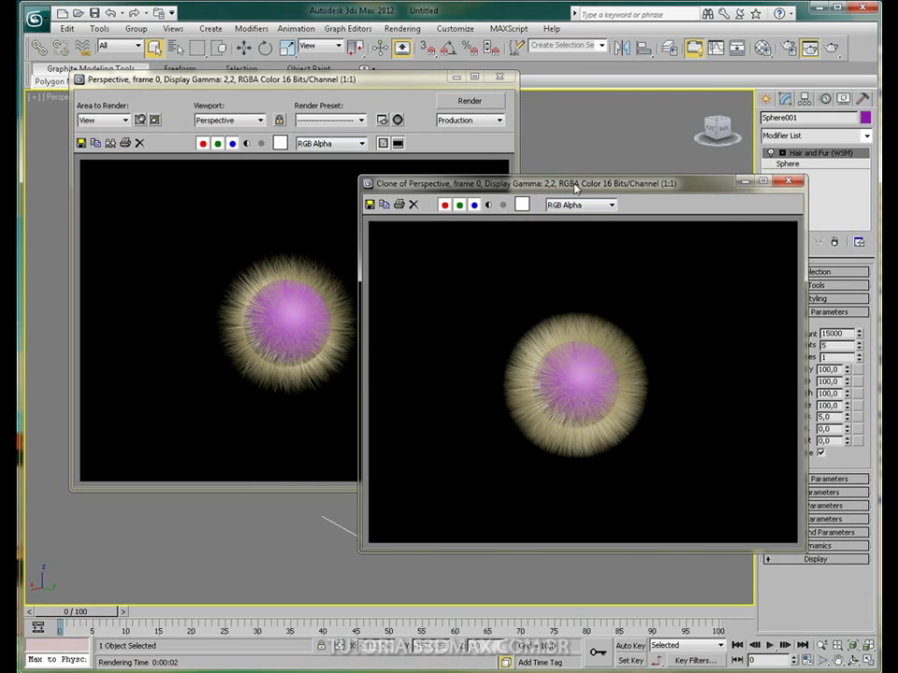
pyautogui.moveTo(575, 187); pyautogui.dragTo(483, 154)
pyautogui.click(370, 98)
pyautogui.moveTo(547, 155)
pyautogui.mouseDown()
pyautogui.moveTo(638, 82)
pyautogui.moveTo(776, 77)
pyautogui.mouseUp()
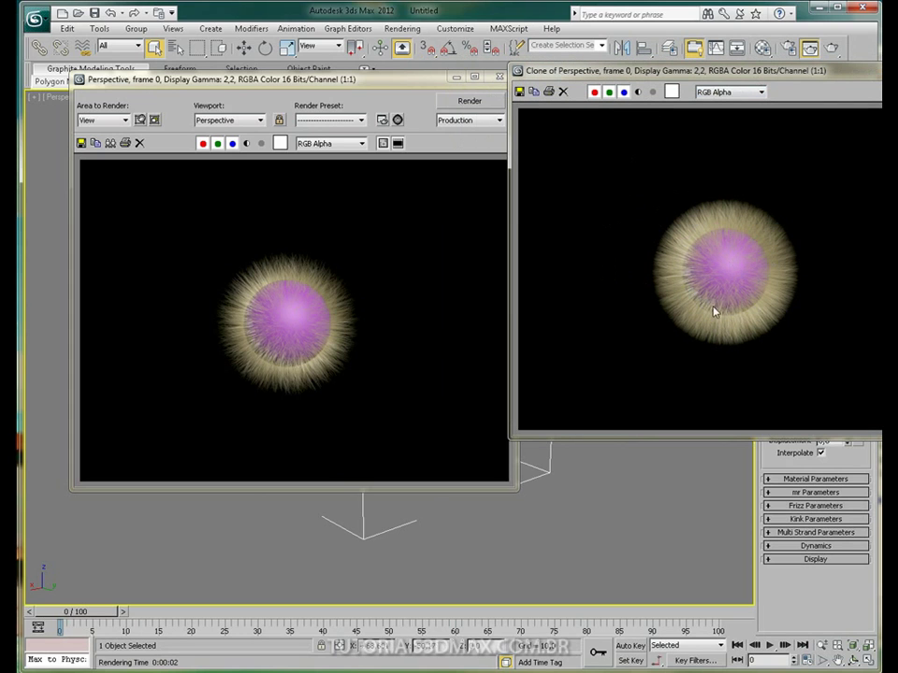
pyautogui.moveTo(678, 72); pyautogui.dragTo(557, 118)
pyautogui.moveTo(368, 82); pyautogui.dragTo(320, 89)
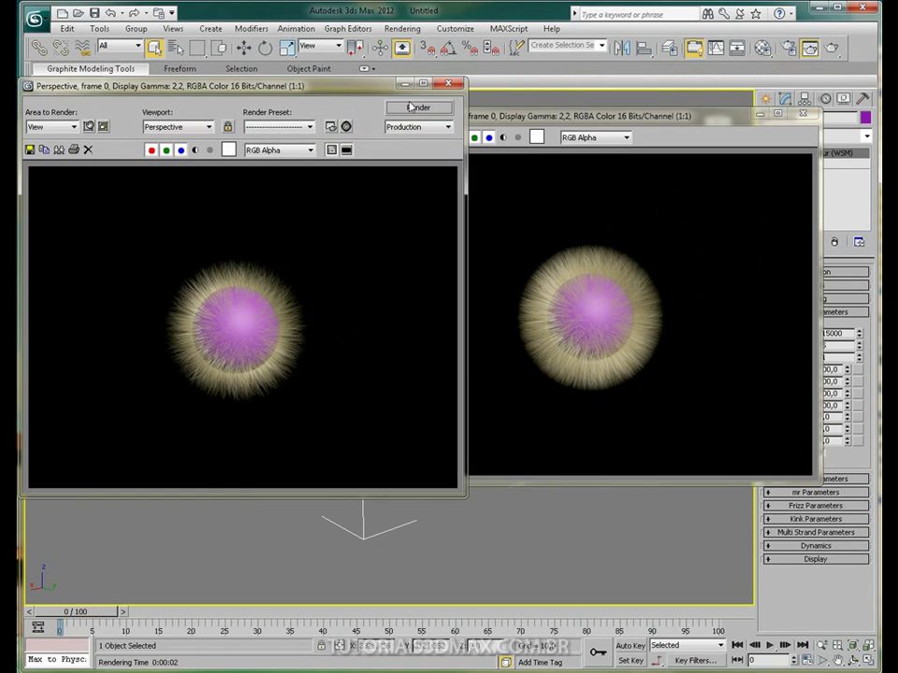
pyautogui.click(569, 118)
pyautogui.click(802, 114)
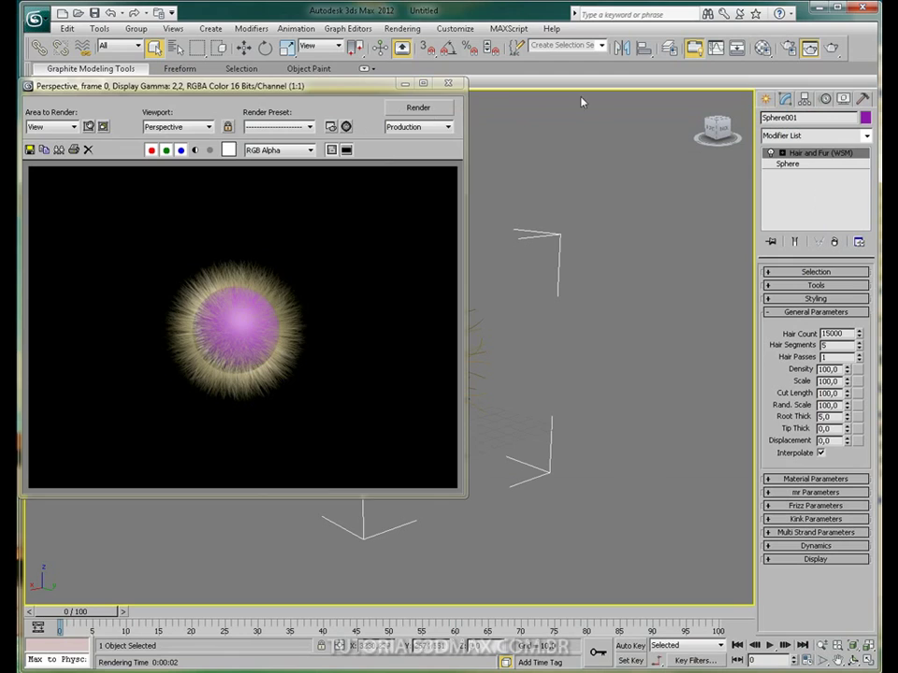
pyautogui.click(448, 83)
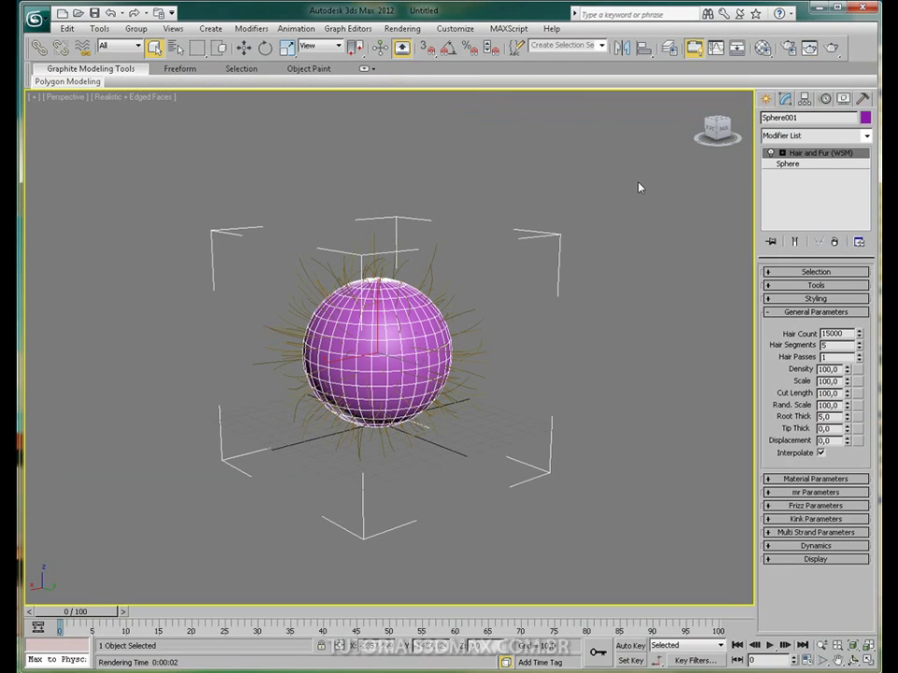
# Set the hair Scale to 10 and render the sphere
pyautogui.doubleClick(835, 382)
pyautogui.press('Return')
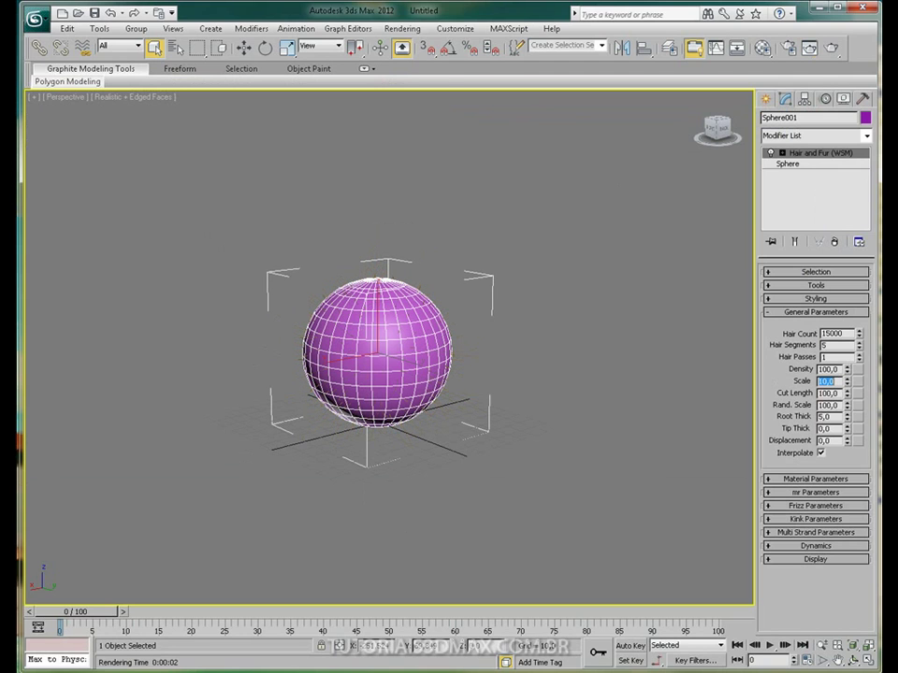
pyautogui.click(832, 48)
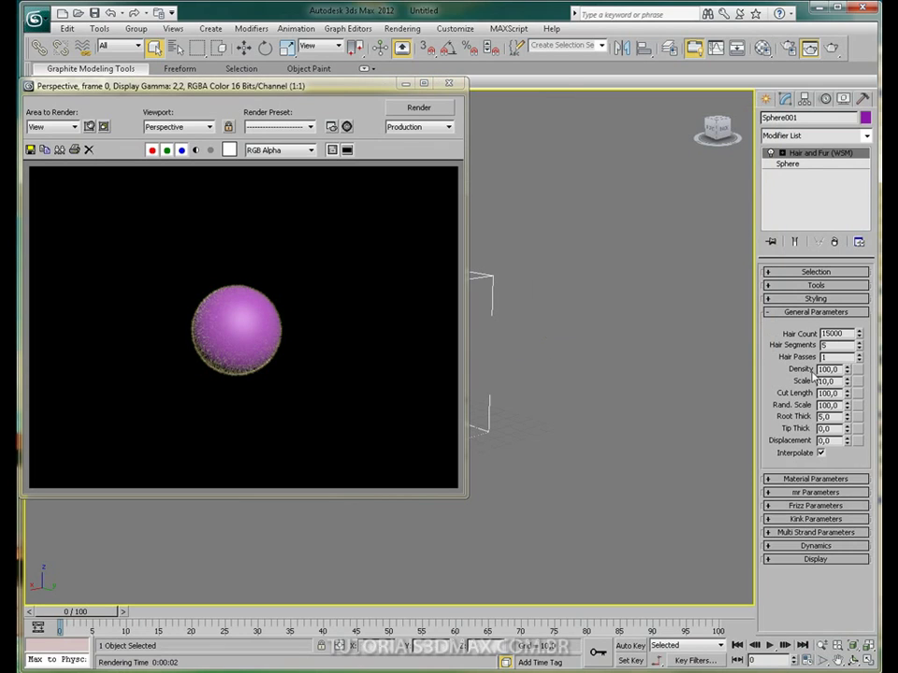
# Set the hair Rand. Scale to 10 and the Scale to 100, and render the sphere
pyautogui.moveTo(848, 383); pyautogui.dragTo(765, 408)
pyautogui.write('10')
pyautogui.moveTo(839, 382); pyautogui.dragTo(741, 386)
pyautogui.write('100')
pyautogui.press('Return')
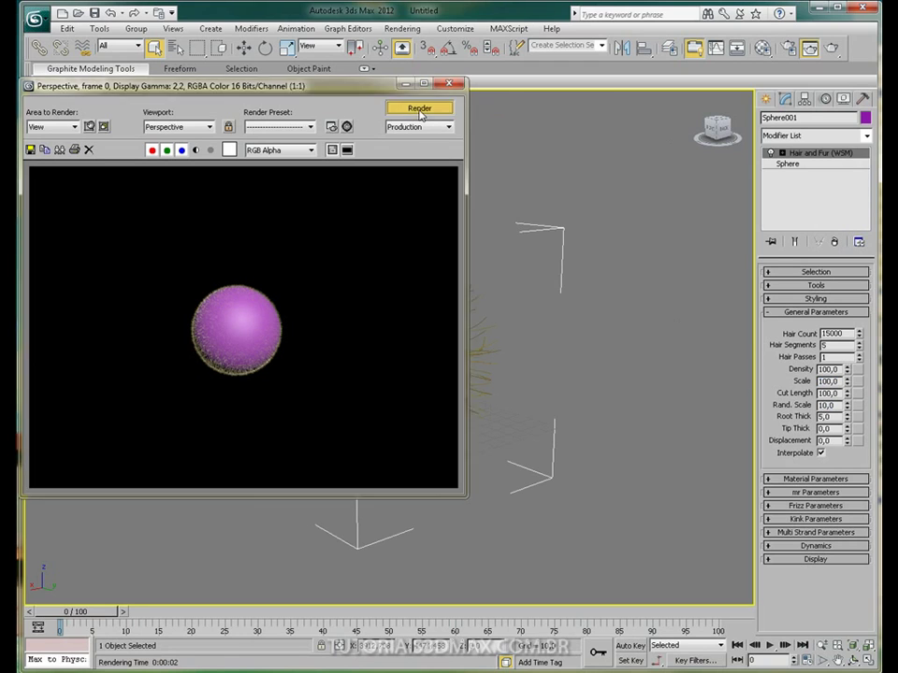
pyautogui.click(419, 109)
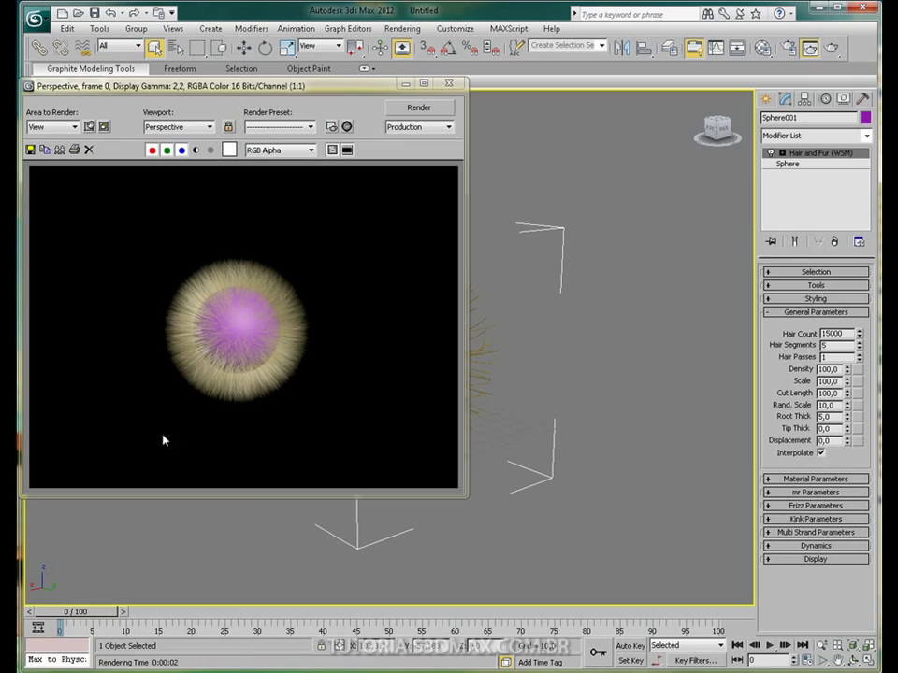
# Collapse the General Parameters, expand the Material Parameters, and set the hair Tip Color to bright yellow (RGB 246, 255, 0)
pyautogui.click(785, 312)
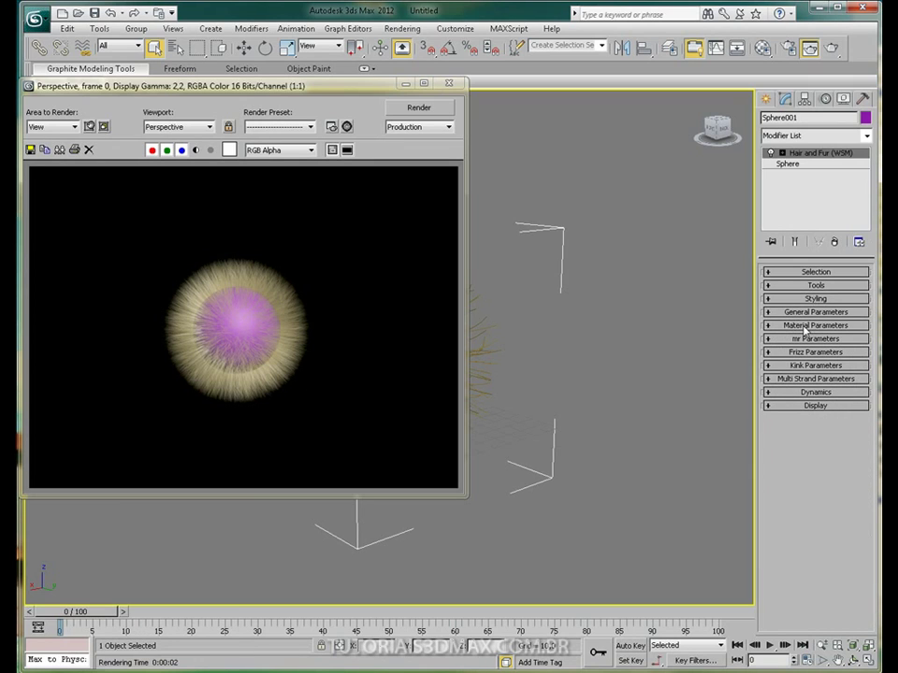
pyautogui.click(805, 327)
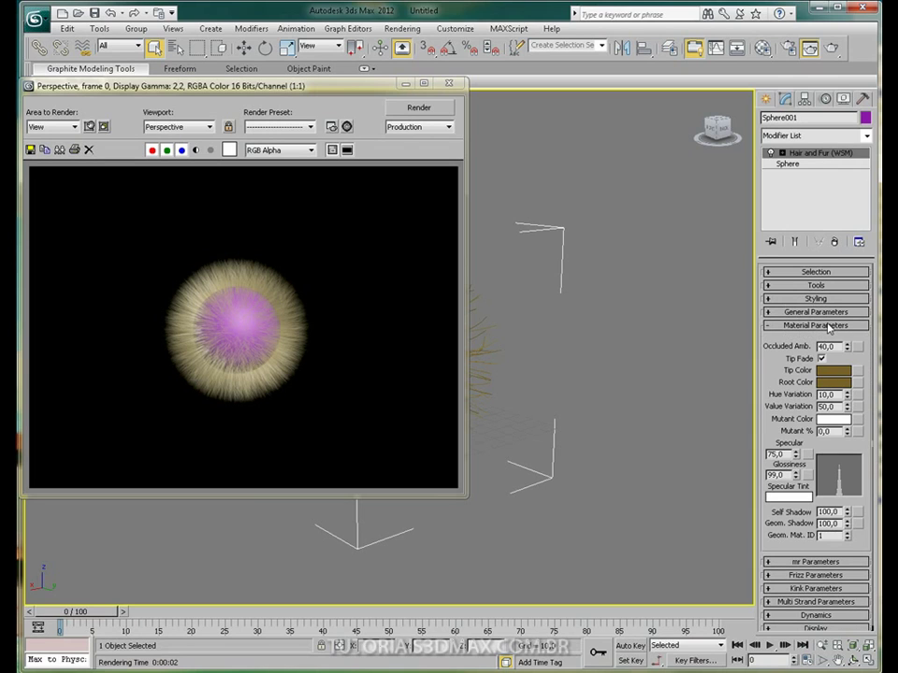
pyautogui.click(837, 371)
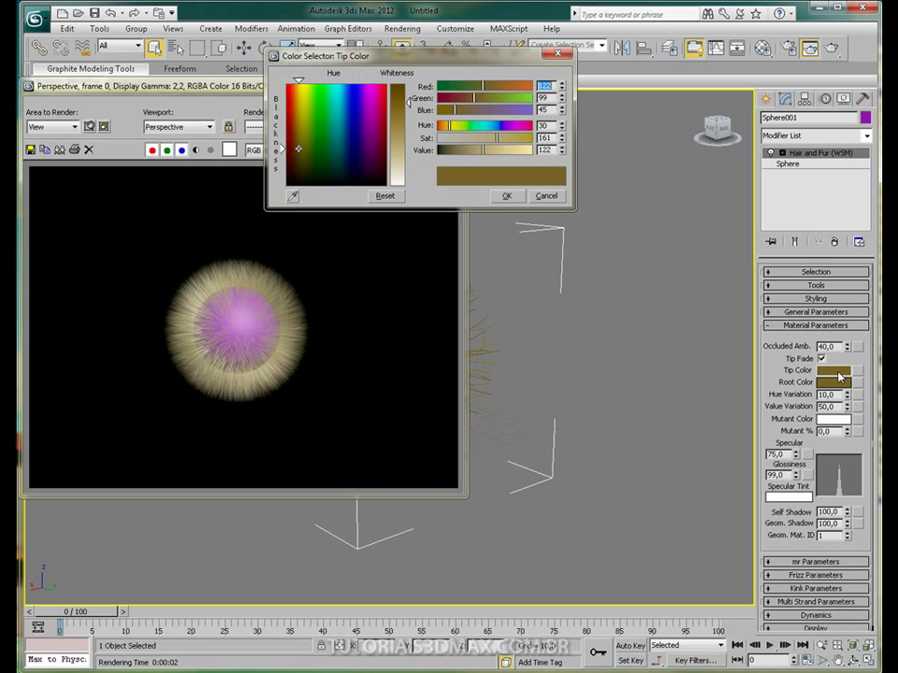
pyautogui.moveTo(355, 155)
pyautogui.mouseDown()
pyautogui.moveTo(386, 84)
pyautogui.moveTo(288, 84)
pyautogui.moveTo(304, 85)
pyautogui.mouseUp()
pyautogui.moveTo(405, 99); pyautogui.dragTo(405, 83)
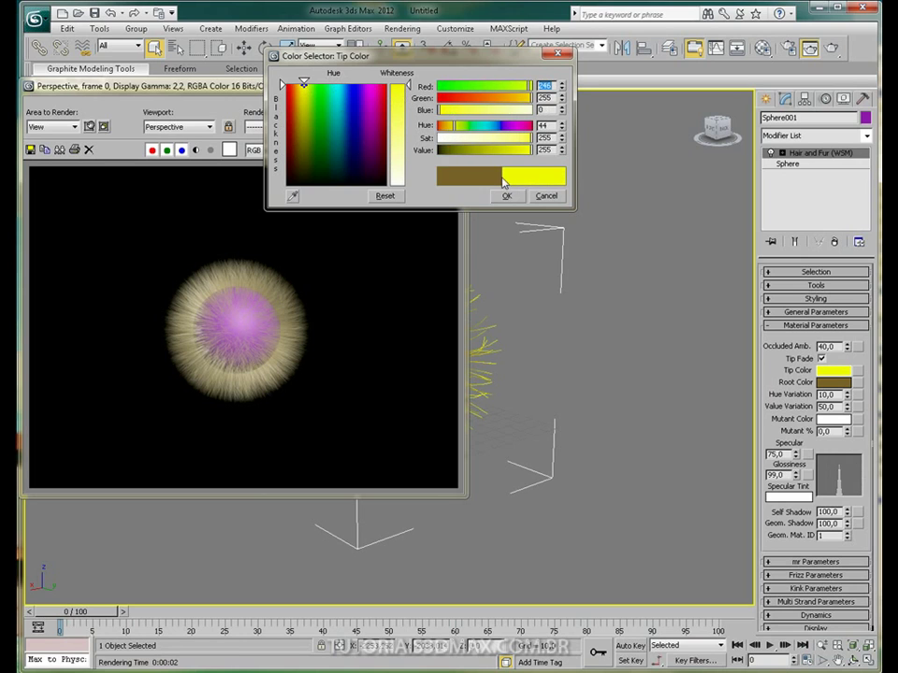
pyautogui.click(506, 195)
# Set the hair Root Color to pure red (RGB 255, 0, 0) and render the sphere
pyautogui.click(830, 383)
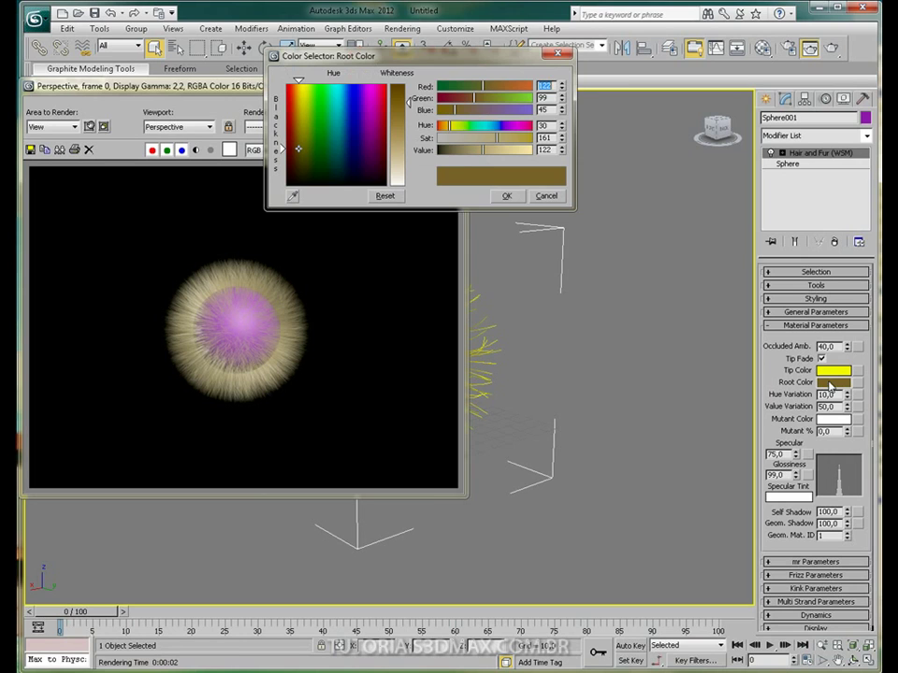
pyautogui.moveTo(361, 124); pyautogui.dragTo(386, 85)
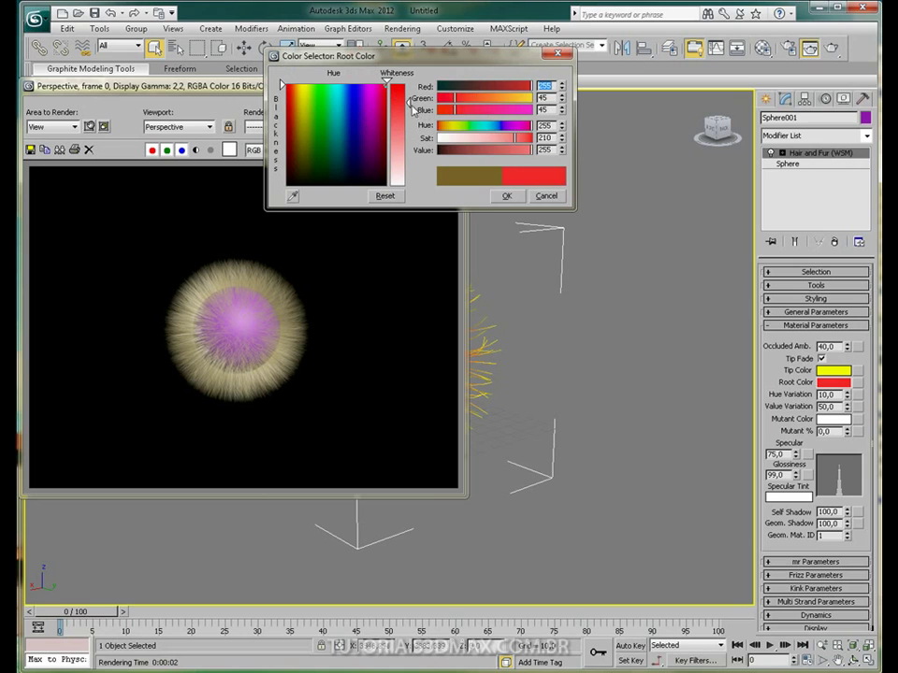
pyautogui.click(507, 196)
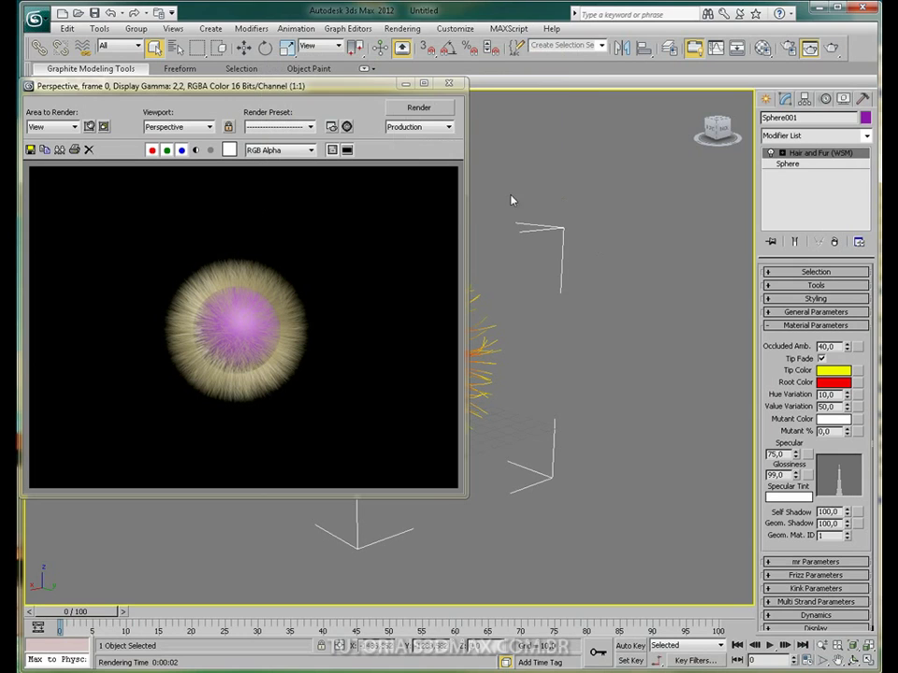
pyautogui.click(420, 109)
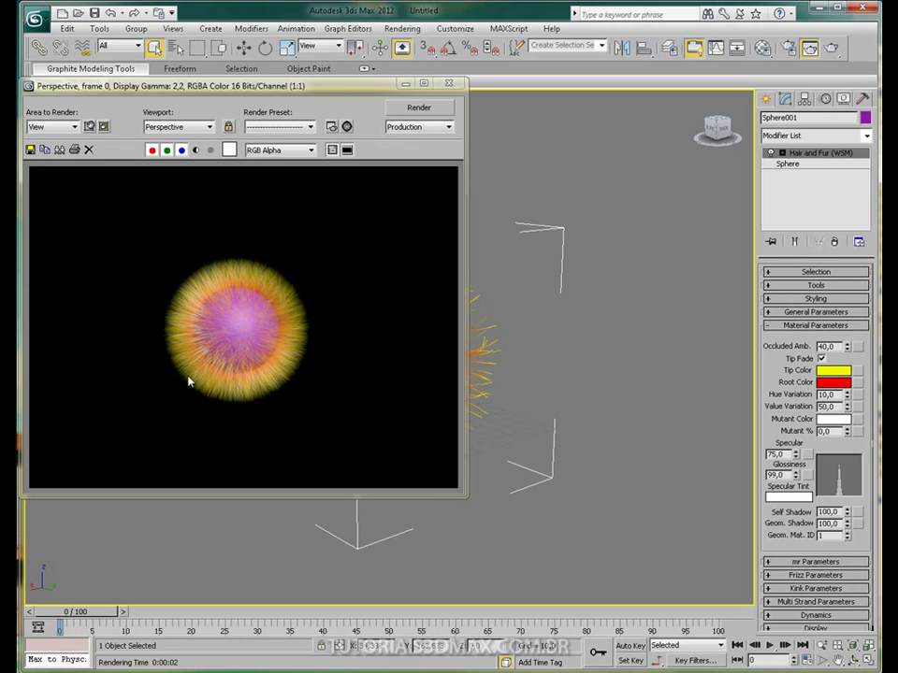
# Set the hair Tip Color to pink (RGB 255, 45, 203)
pyautogui.click(834, 370)
pyautogui.click(374, 86)
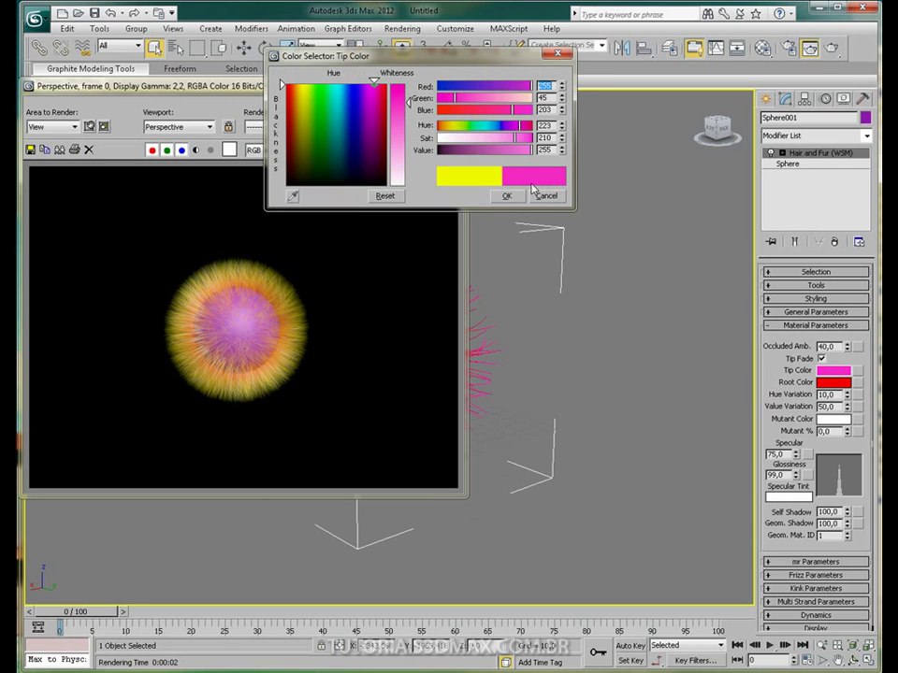
pyautogui.click(506, 195)
# Set the hair Root Color to dark blue, render the sphere with the new color, and close the rendered frame
pyautogui.click(834, 382)
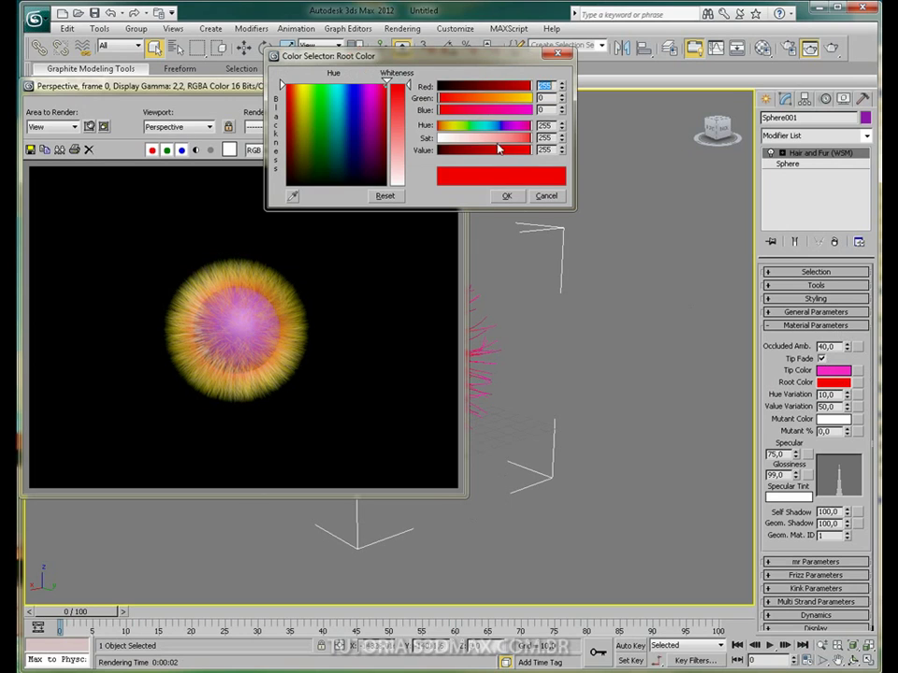
pyautogui.click(363, 99)
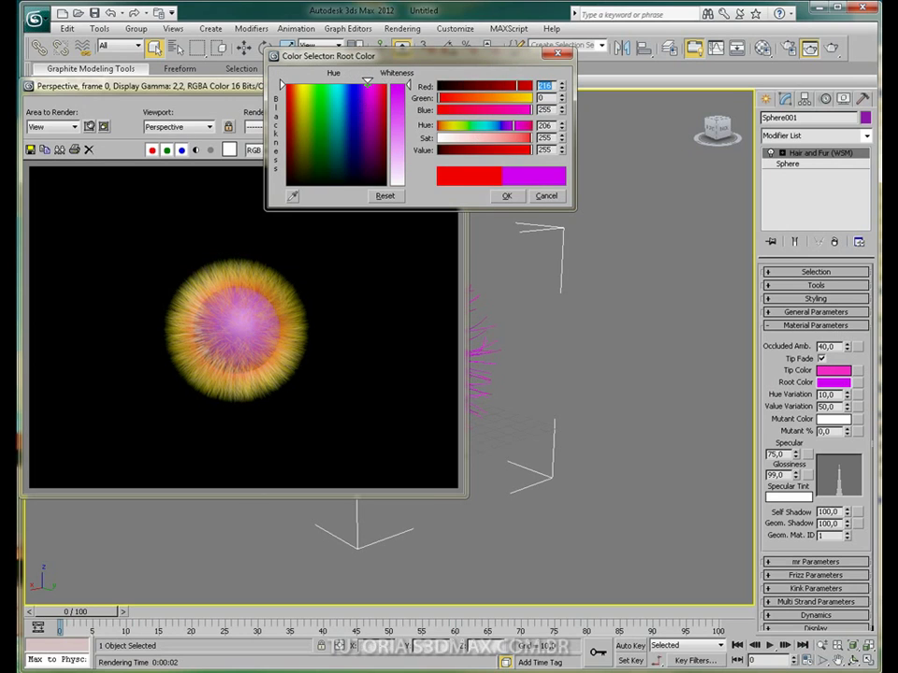
pyautogui.moveTo(362, 100); pyautogui.dragTo(356, 127)
pyautogui.click(507, 196)
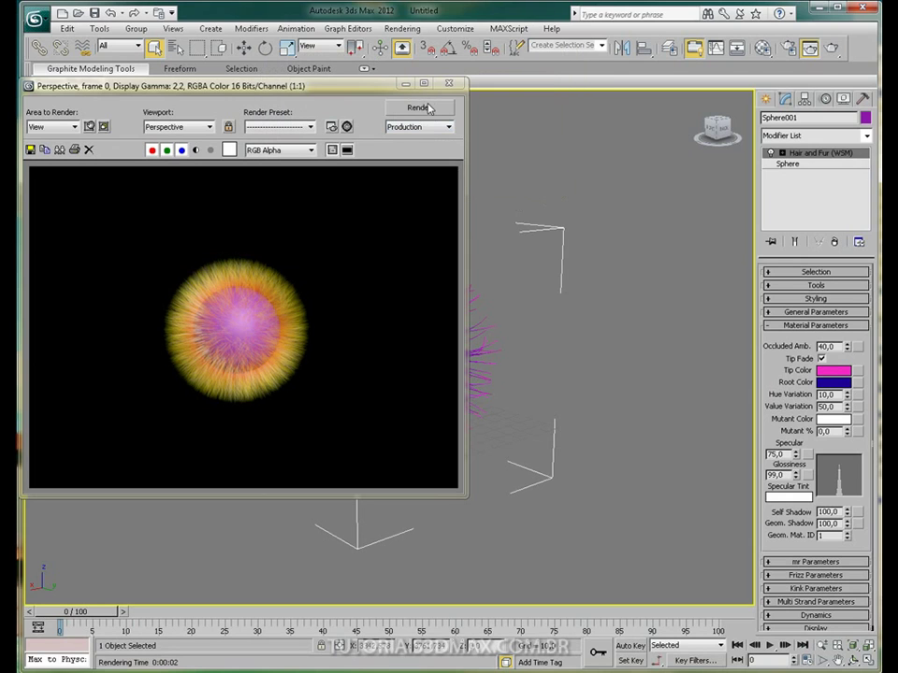
pyautogui.click(423, 109)
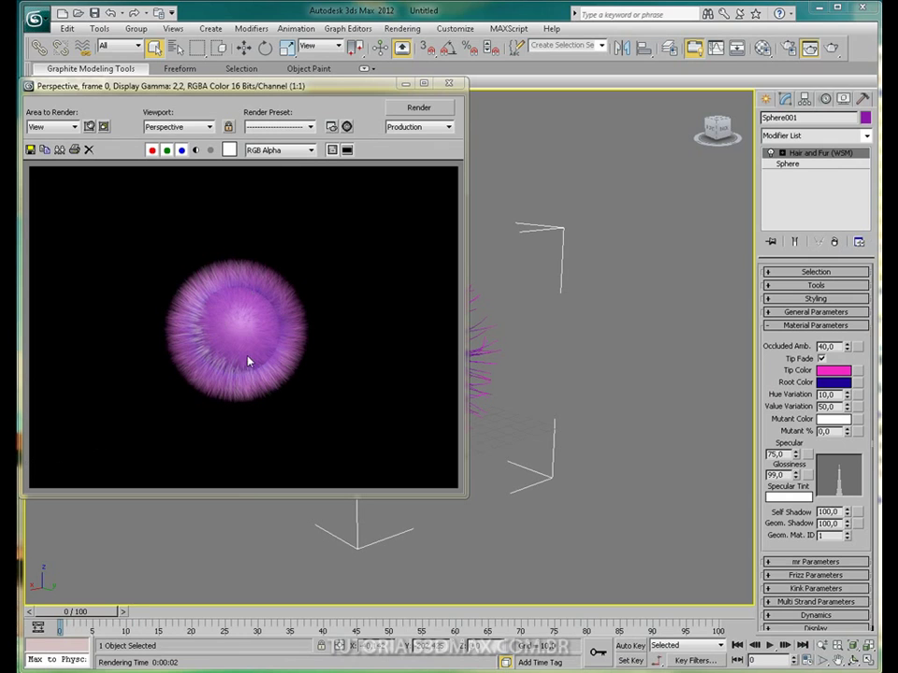
pyautogui.click(449, 83)
# Collapse the Material Parameters, expand the Frizz Parameters, and raise the hair's Frizz Root to 360
pyautogui.click(835, 327)
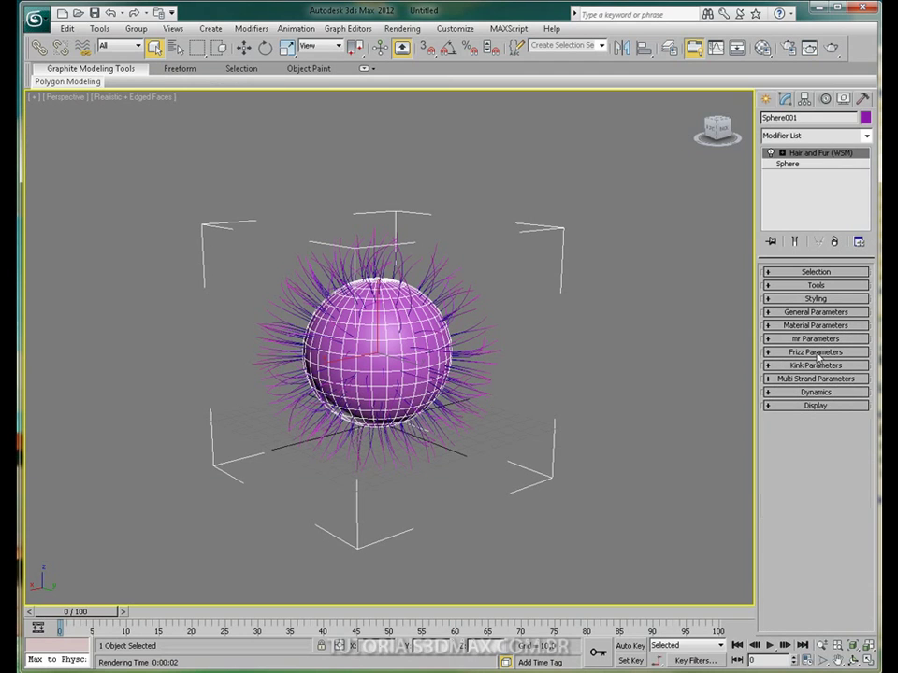
pyautogui.click(817, 354)
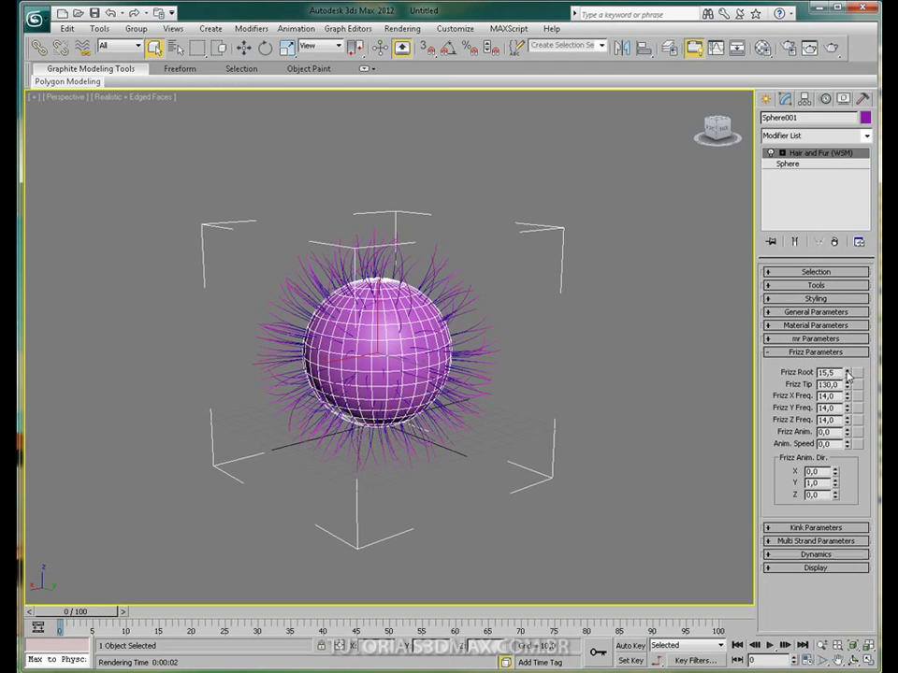
pyautogui.scroll(5, 403, 314)
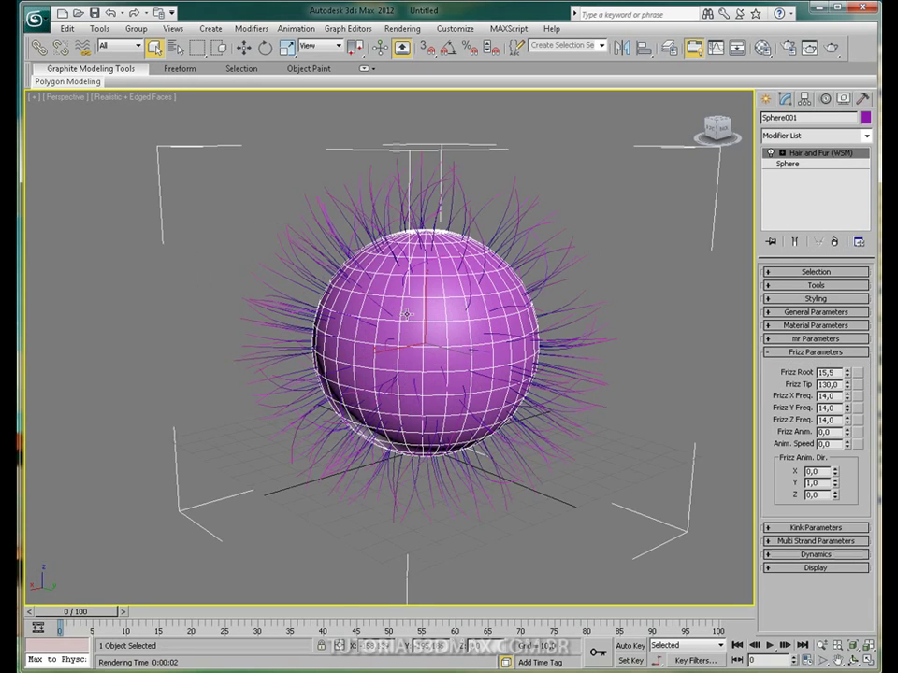
pyautogui.moveTo(397, 296); pyautogui.dragTo(379, 296, button='middle')
pyautogui.moveTo(847, 372); pyautogui.dragTo(804, 607)
pyautogui.moveTo(847, 372); pyautogui.dragTo(847, 290)
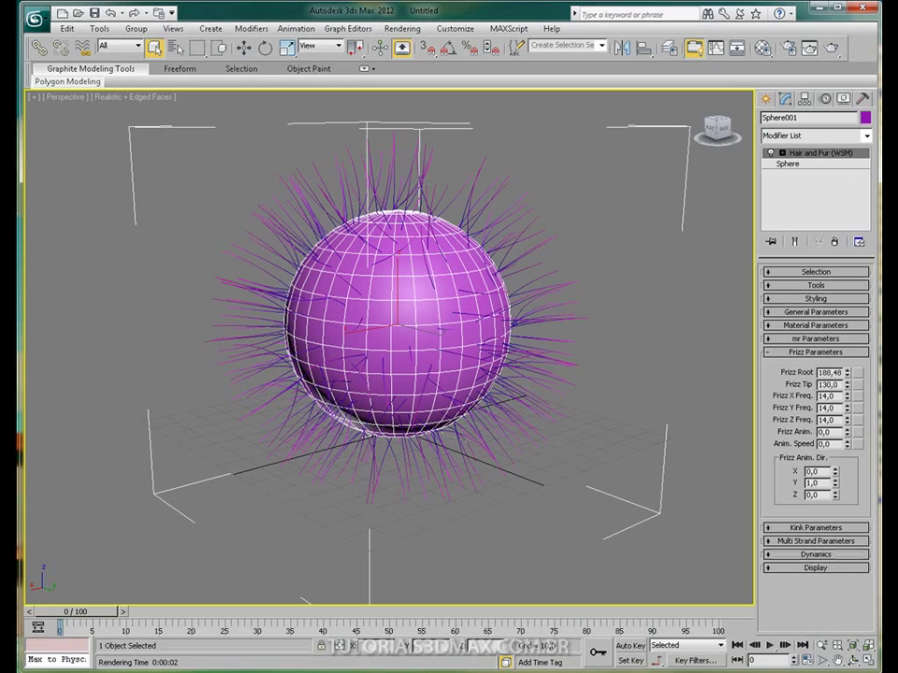
pyautogui.moveTo(847, 373); pyautogui.dragTo(846, 126)
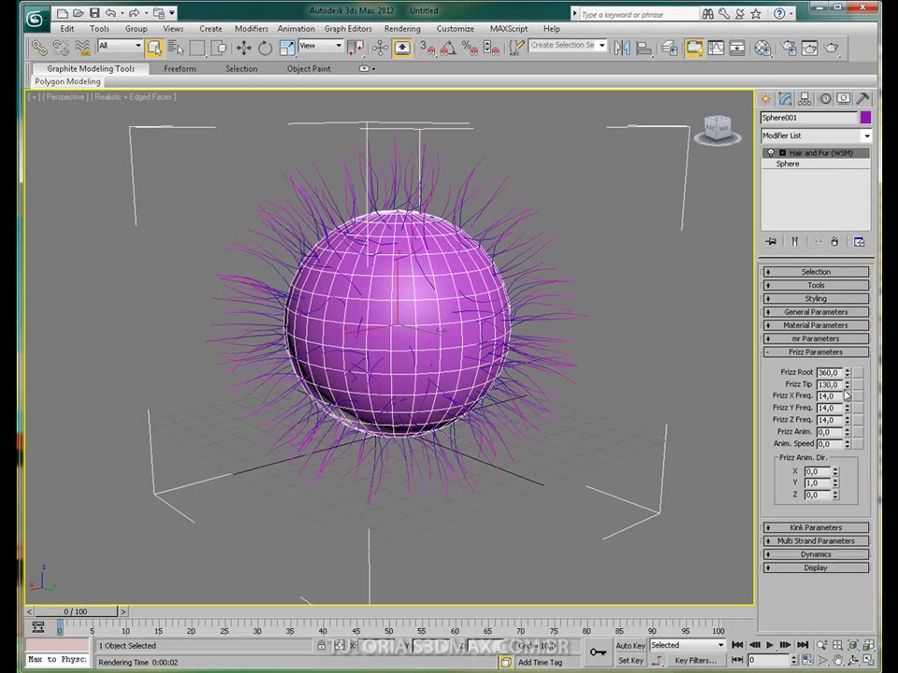
# Set Frizz Tip to 79,3, Frizz X Freq. to 31,36, Frizz Y Freq. to 18,34, Frizz Anim. to -0,52 and Anim. Speed to 0,36
pyautogui.moveTo(847, 386); pyautogui.dragTo(837, 133)
pyautogui.moveTo(835, 217); pyautogui.dragTo(847, 408)
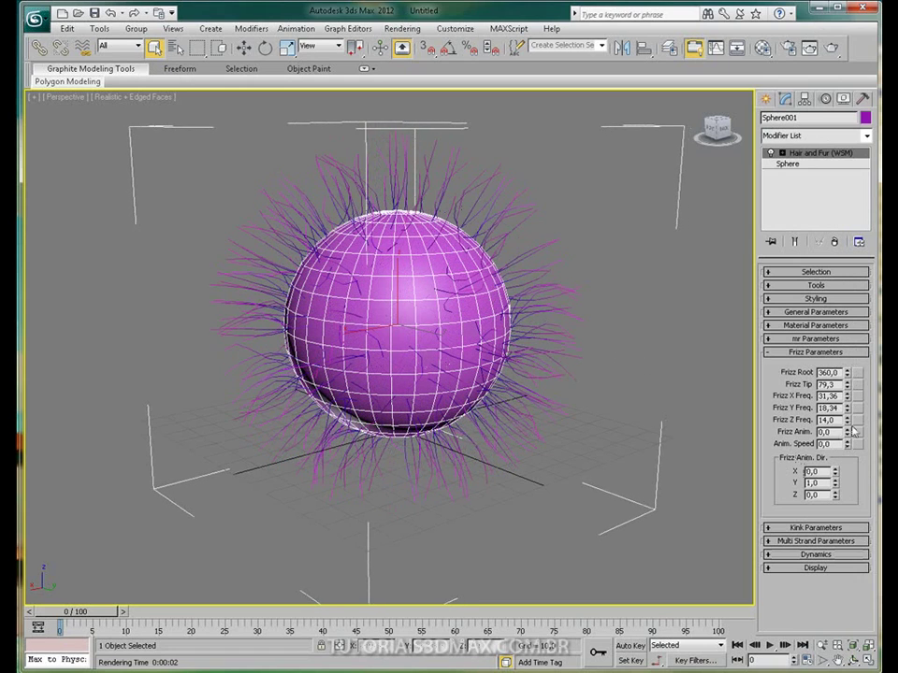
pyautogui.moveTo(849, 437); pyautogui.dragTo(848, 432)
pyautogui.moveTo(810, 54); pyautogui.dragTo(844, 468)
pyautogui.moveTo(847, 445); pyautogui.dragTo(832, 421)
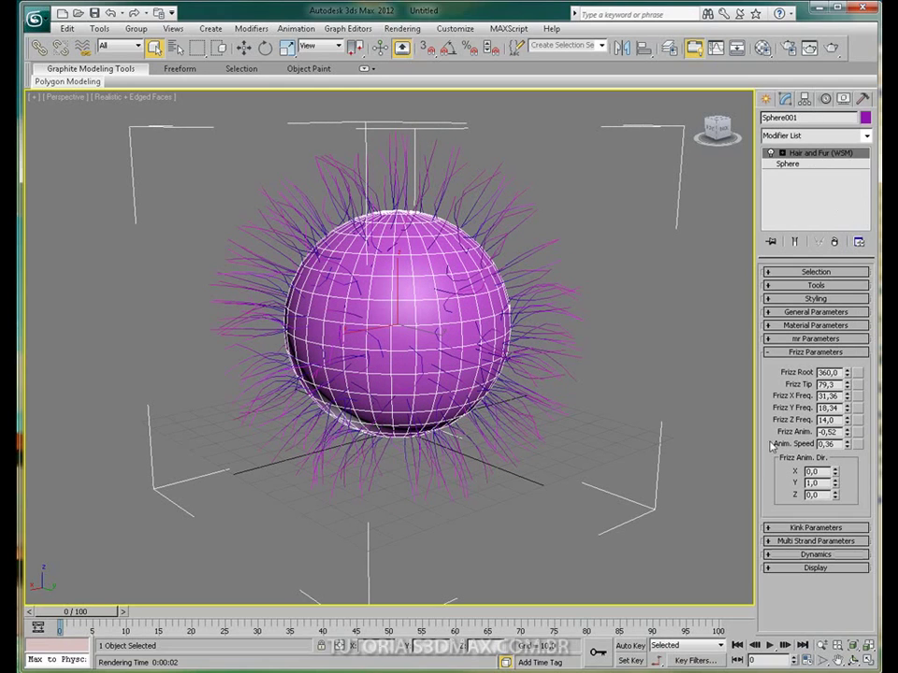
pyautogui.click(816, 352)
# Examine the Display, Dynamics, Multi Strand, Kink and mr Parameters settings of the Hair and Fur modifier
pyautogui.click(813, 408)
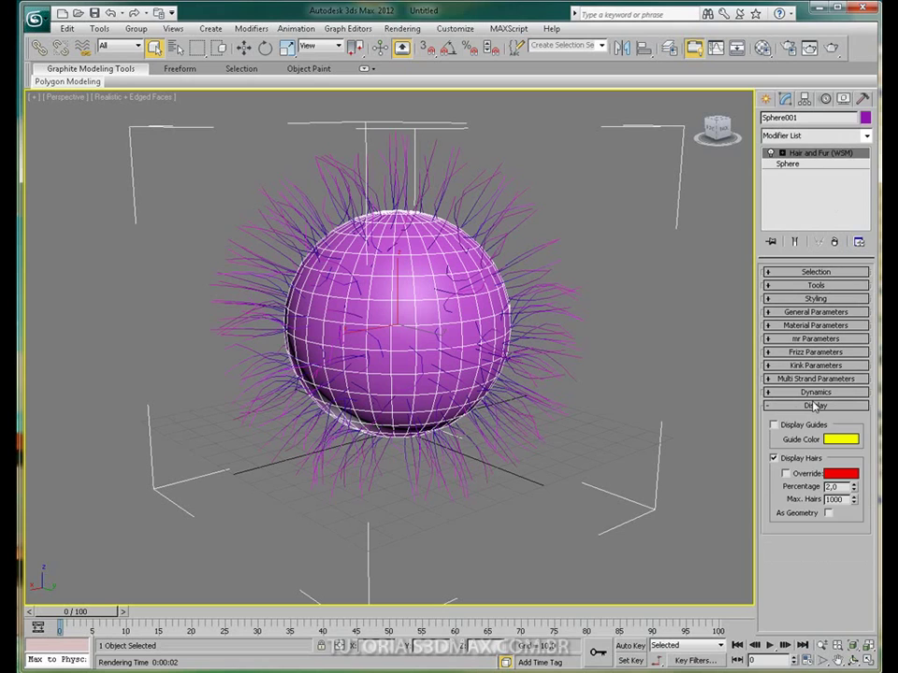
pyautogui.click(813, 408)
pyautogui.click(816, 391)
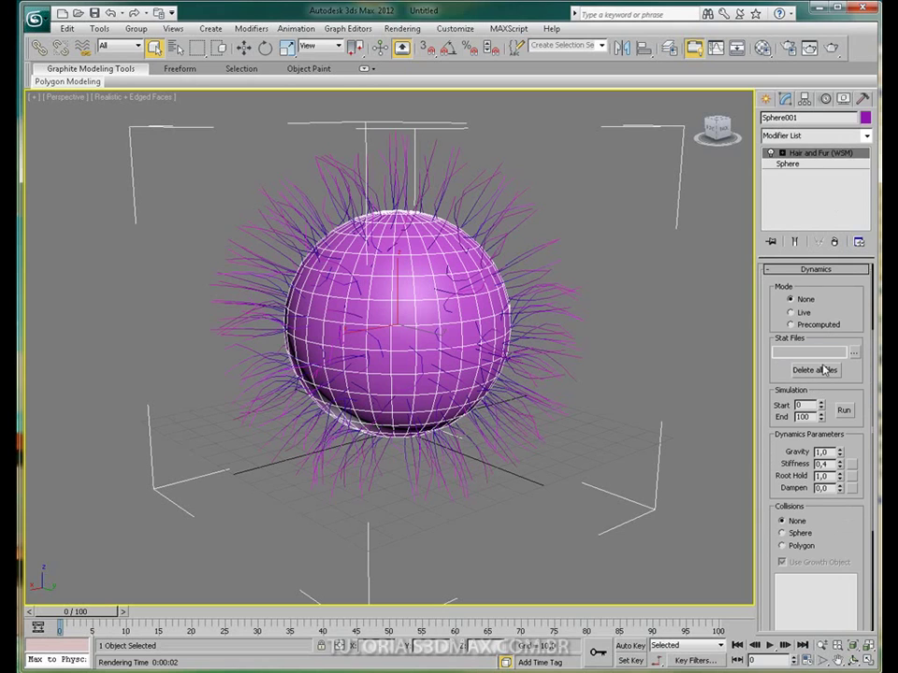
pyautogui.click(816, 270)
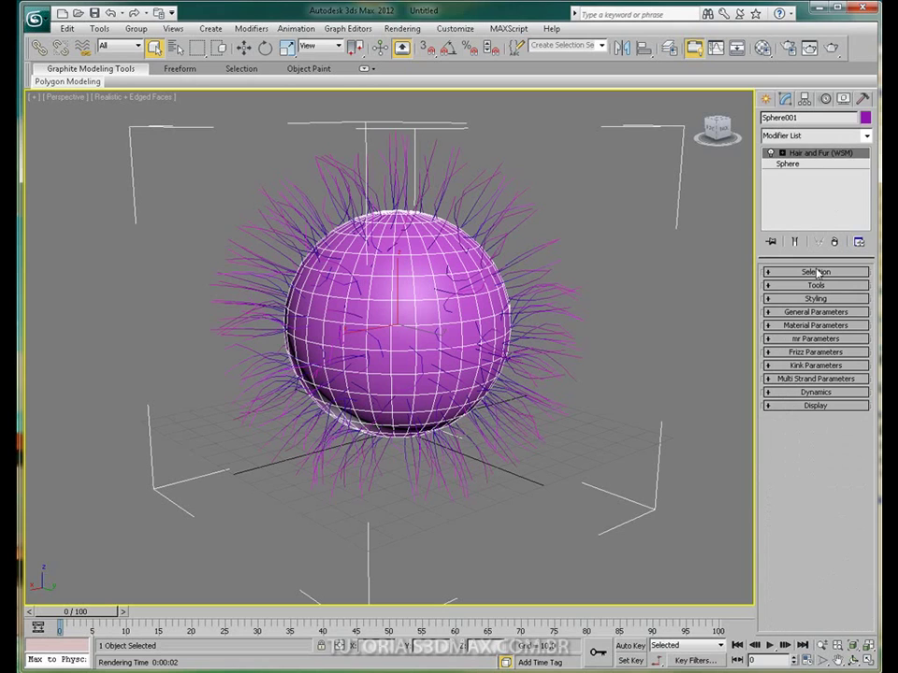
pyautogui.click(827, 381)
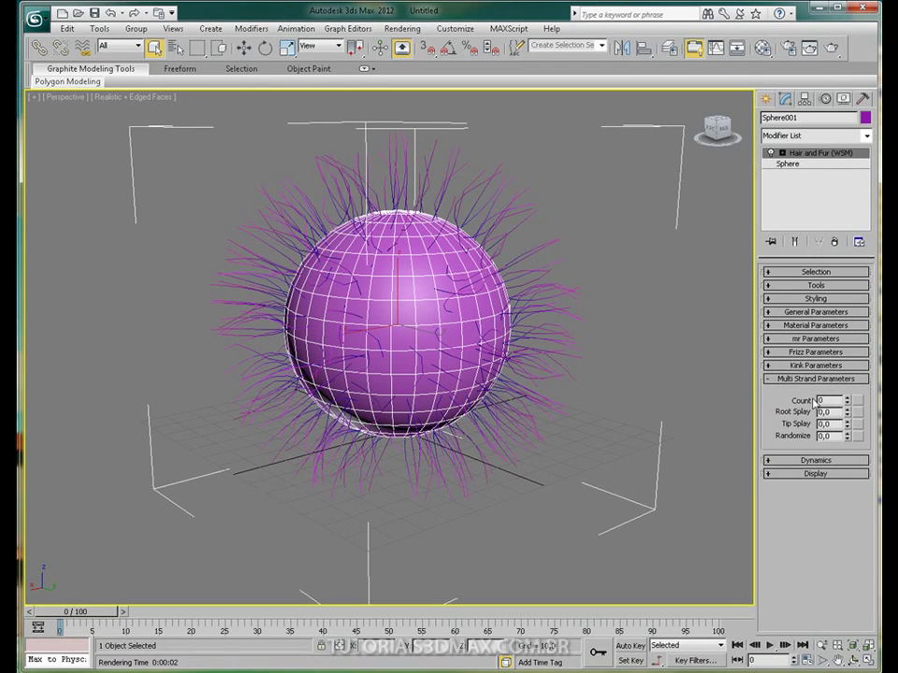
pyautogui.click(820, 380)
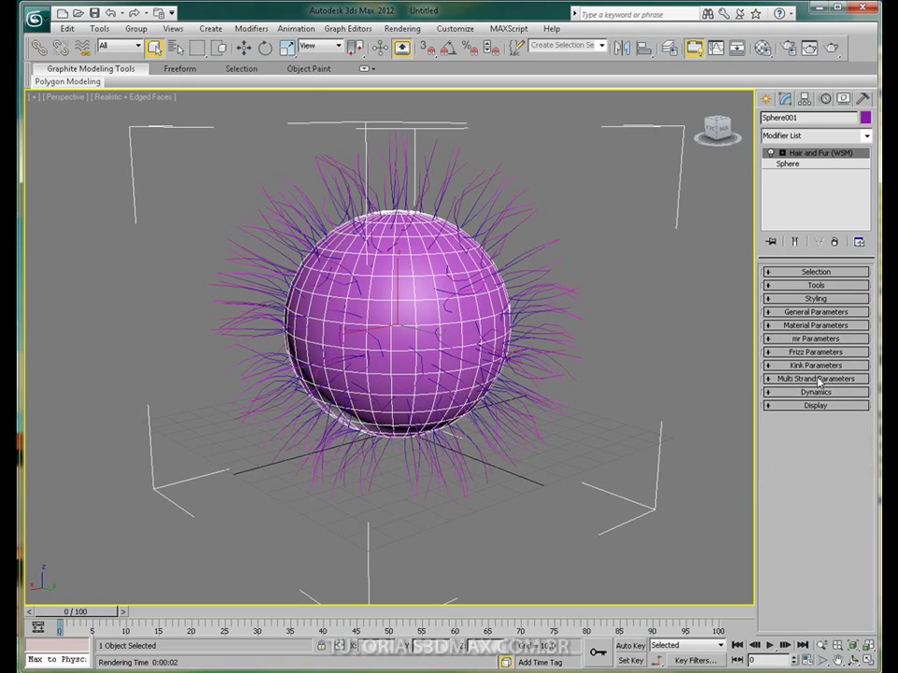
pyautogui.click(807, 366)
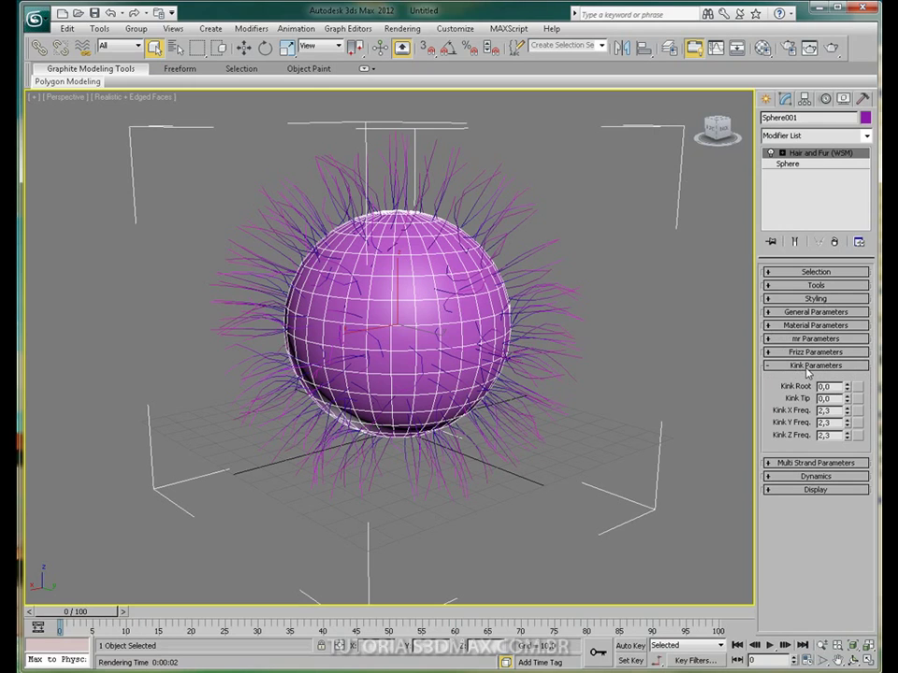
pyautogui.click(807, 368)
pyautogui.click(806, 339)
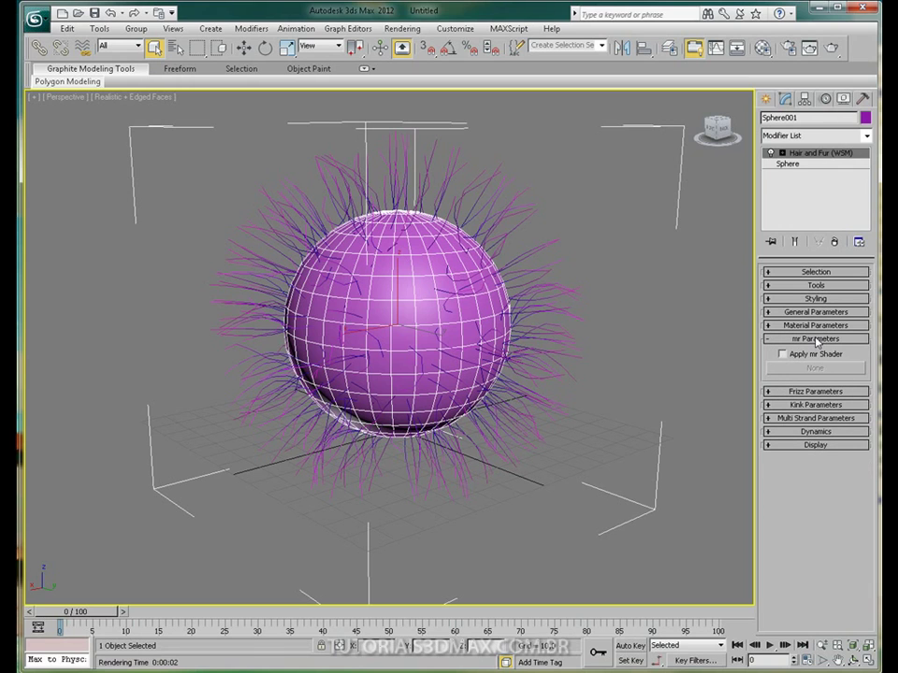
pyautogui.click(816, 340)
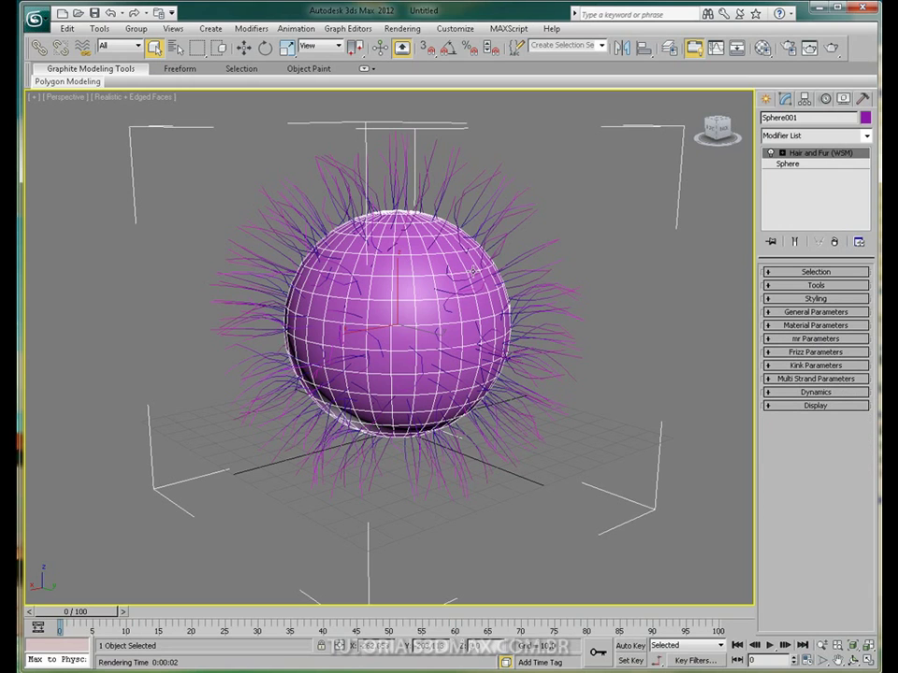
# Render the perspective view of the sphere with the adjusted hair frizz
pyautogui.click(833, 48)
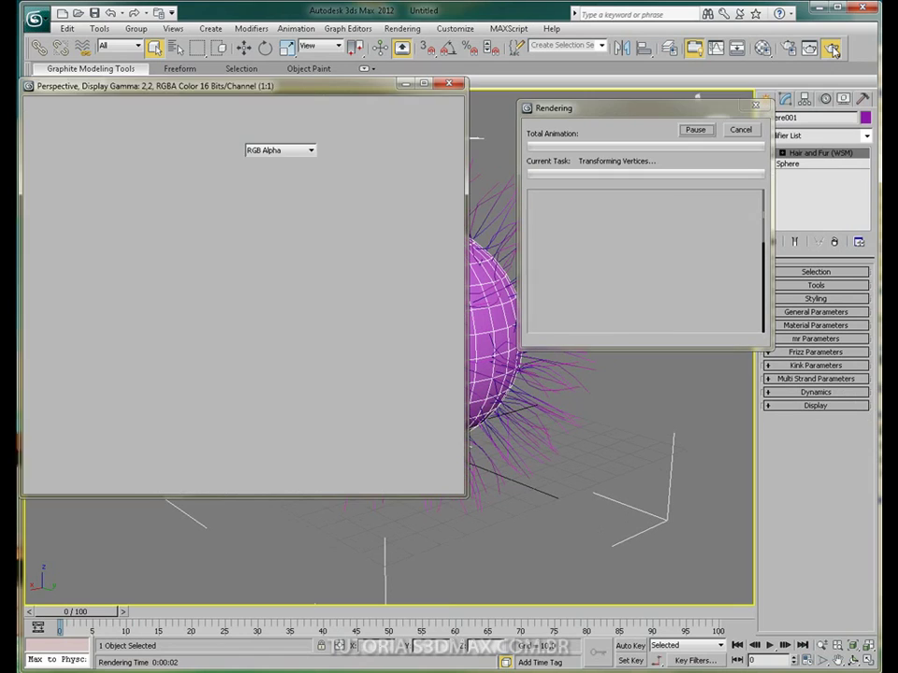